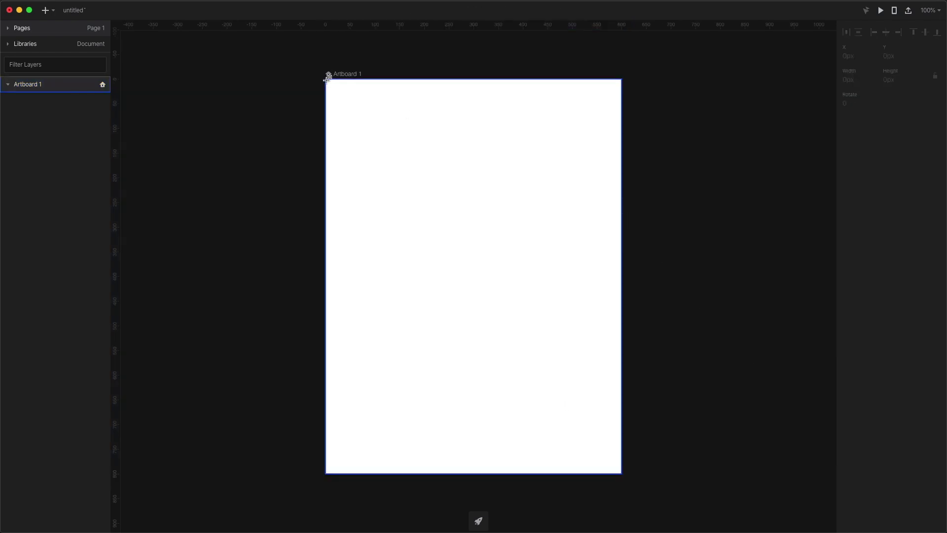
- Draw a 600×800 rectangle over Artboard 1 and fill it pale teal (hue 182)
drag(326, 78, 621, 476)
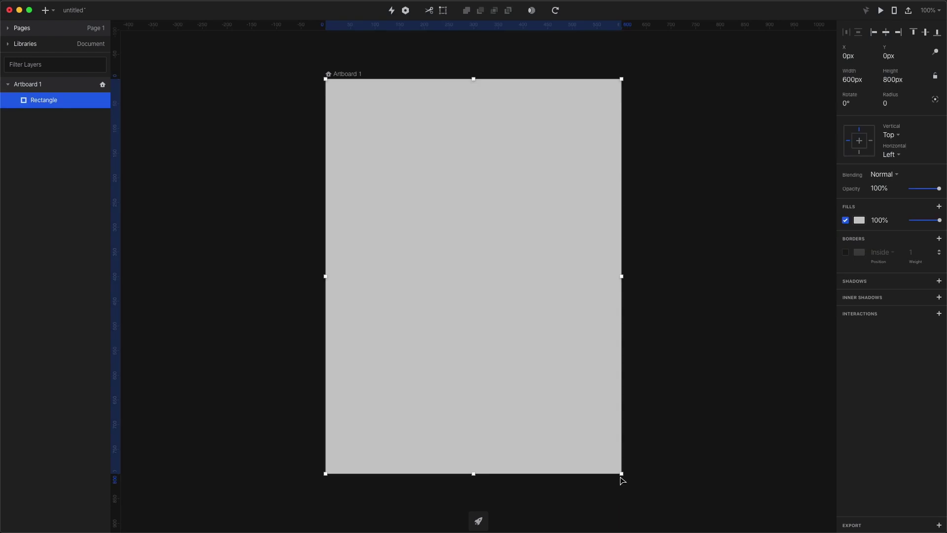
click(859, 220)
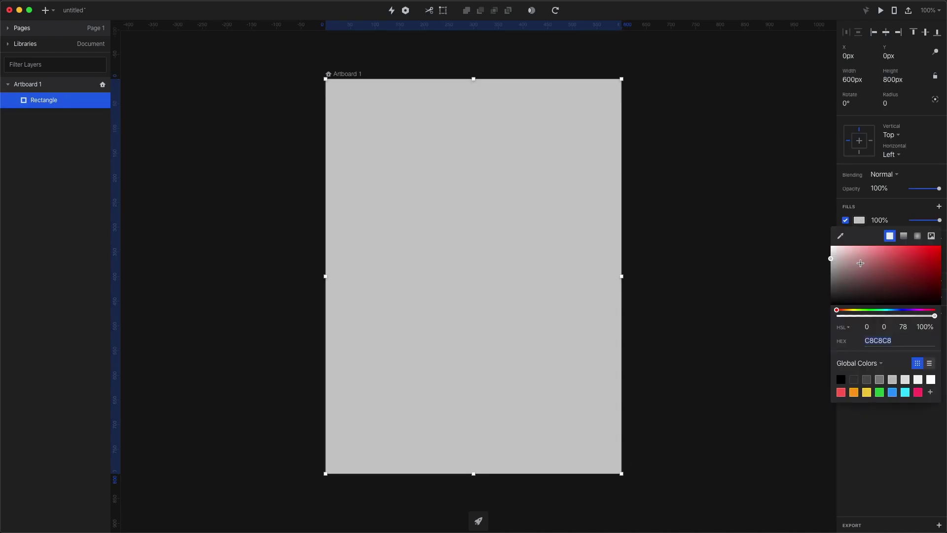
click(886, 310)
drag(862, 256, 844, 255)
click(734, 303)
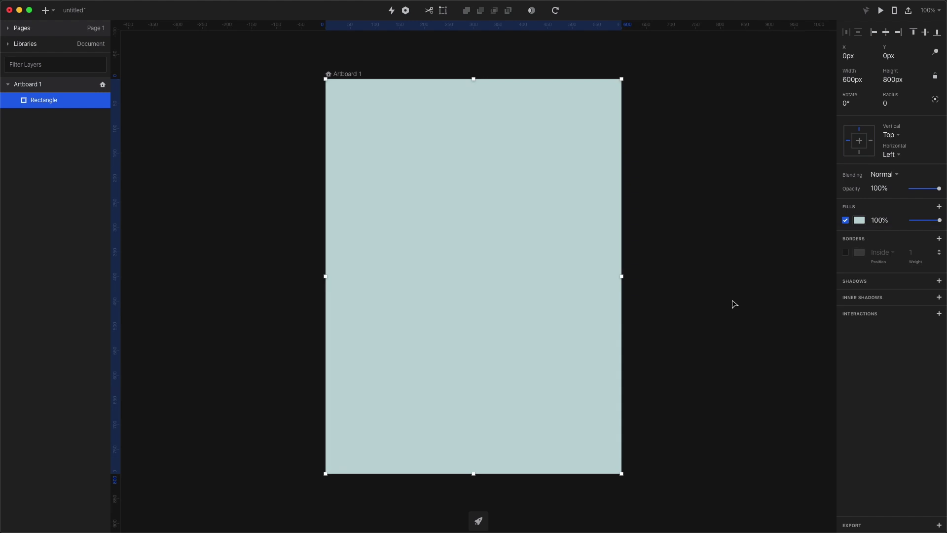
- Draw a 75px horizontal two-point line with round stroke joins and ends
key(v)
click(424, 234)
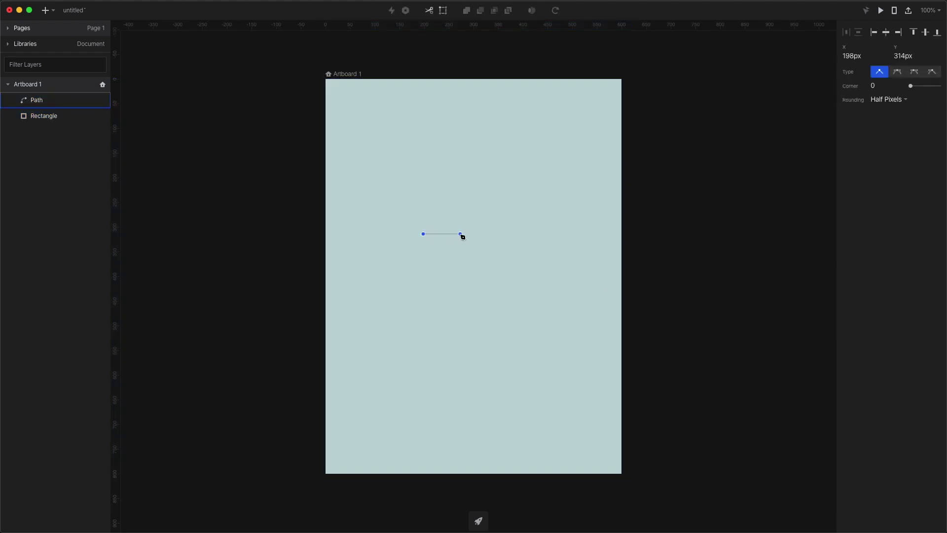
click(460, 234)
key(Escape)
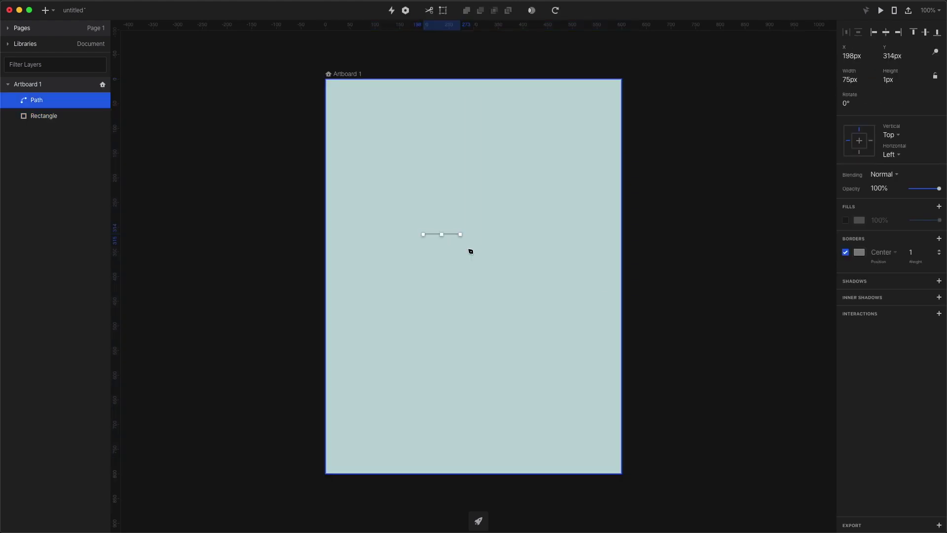
click(939, 253)
click(893, 268)
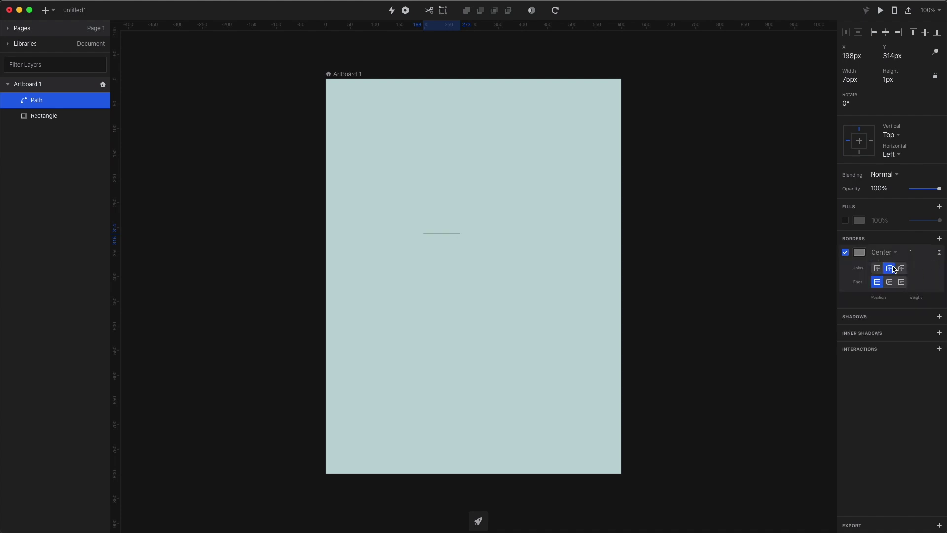
click(890, 282)
- Colour the line's stroke dark teal #4C747B, sampled from the background, at weight 8
click(859, 252)
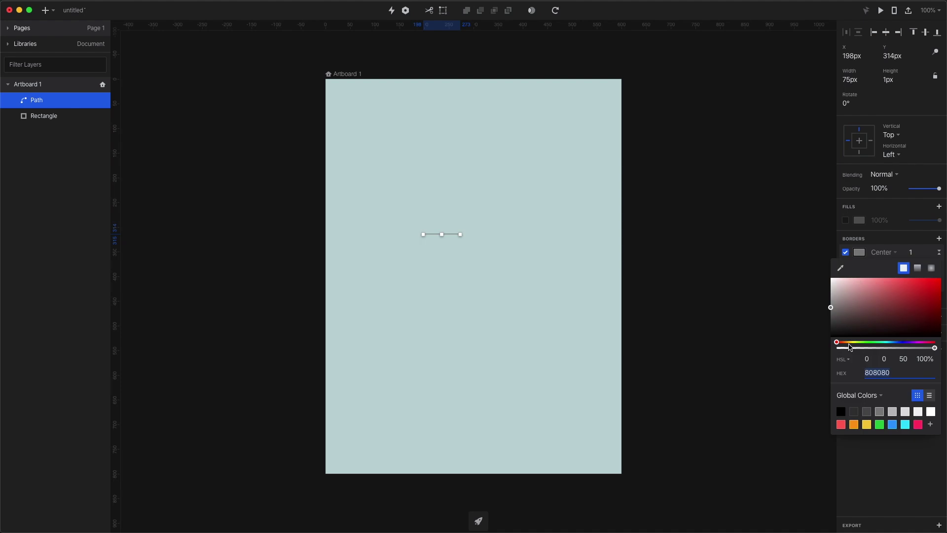
click(840, 268)
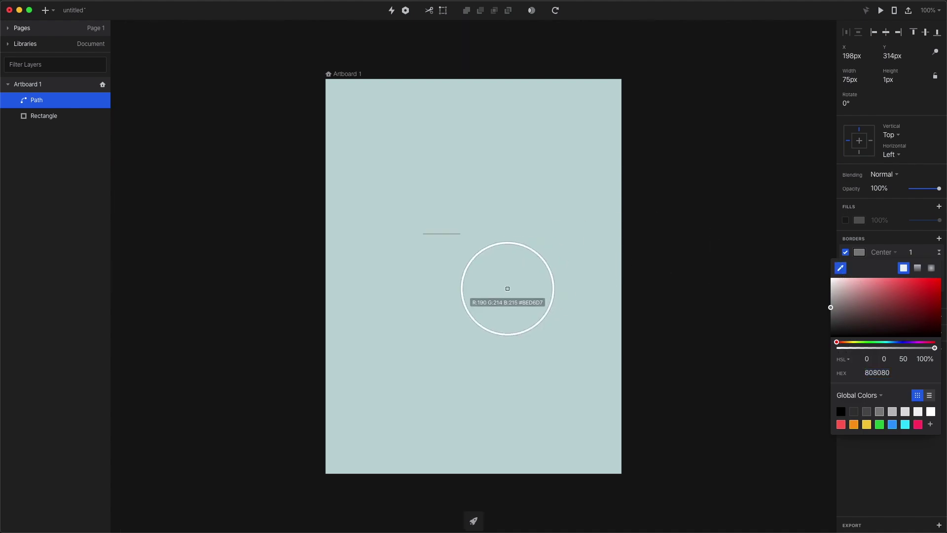
click(528, 298)
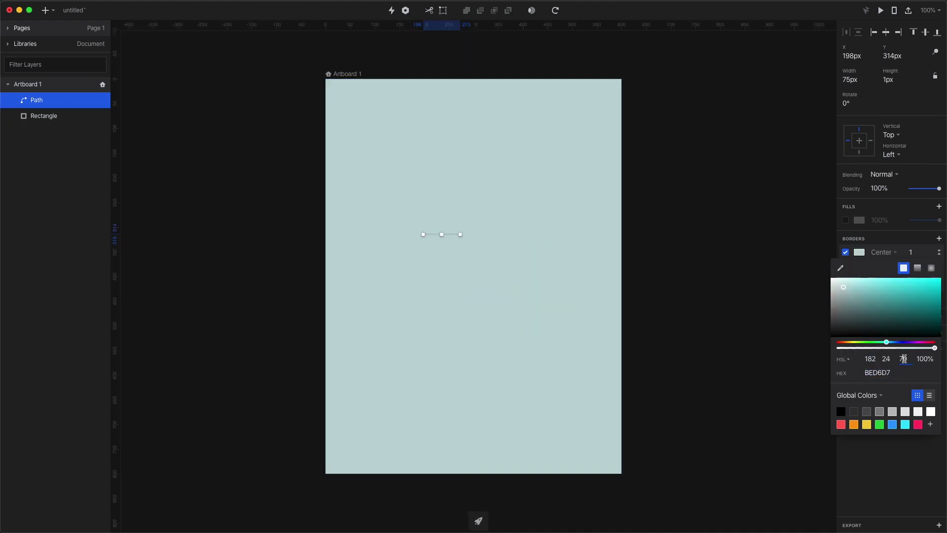
key(shift+Down)
key(shift+Down)
key(shift+Down)
key(shift+Down)
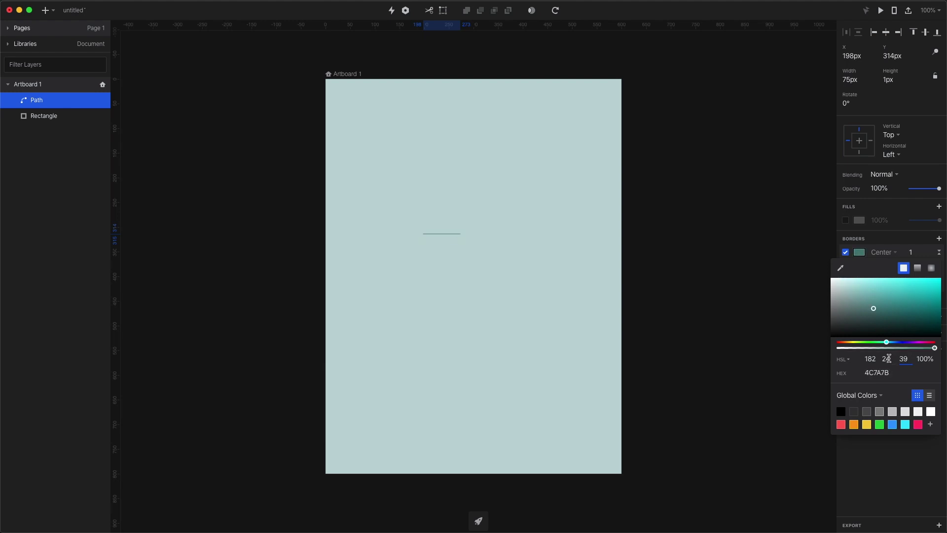
drag(886, 341, 891, 341)
click(885, 474)
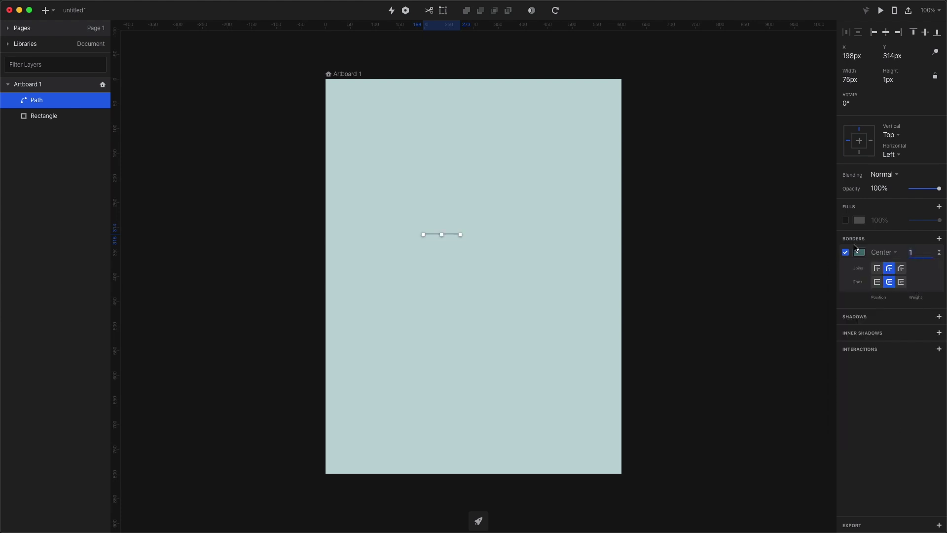
text(8)
key(Return)
click(727, 290)
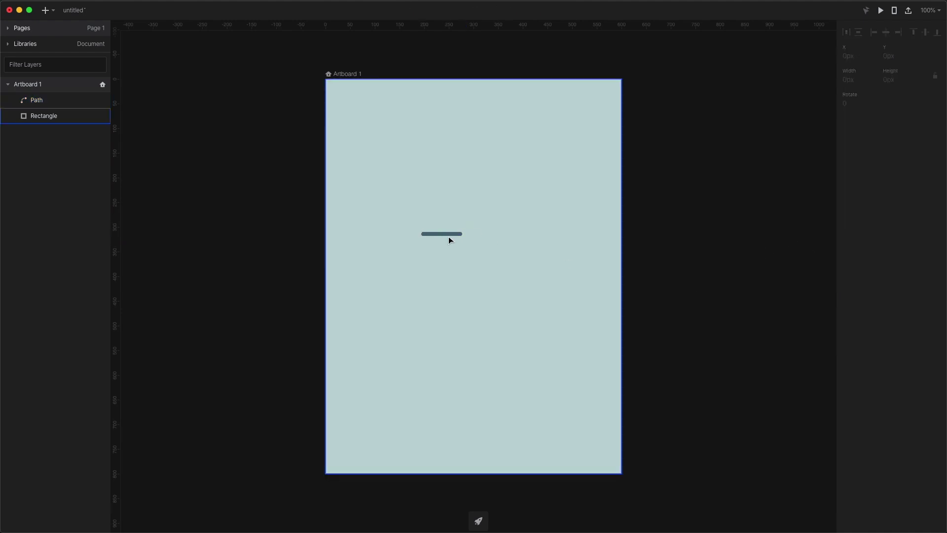
- Duplicate the line into three evenly spaced stacked bars
drag(449, 237, 480, 237)
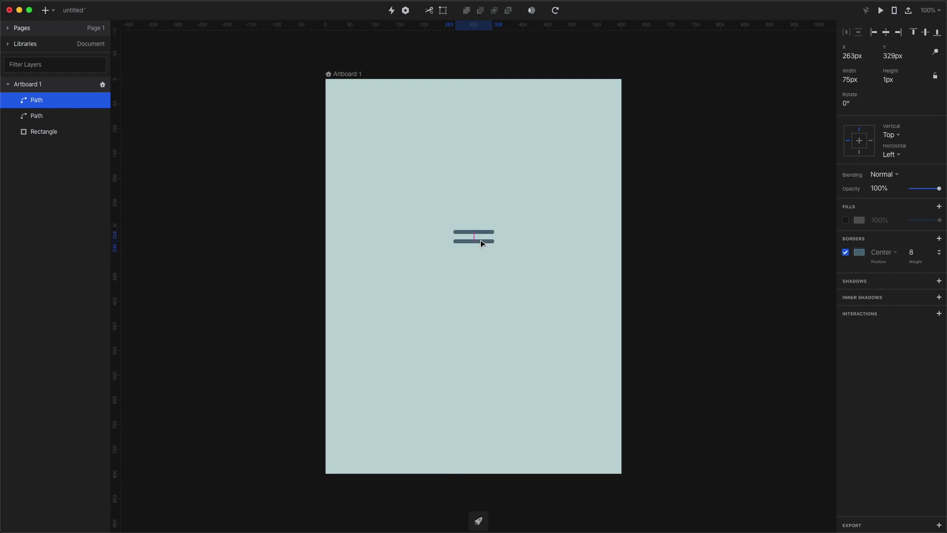
scroll(479, 239, up, 5)
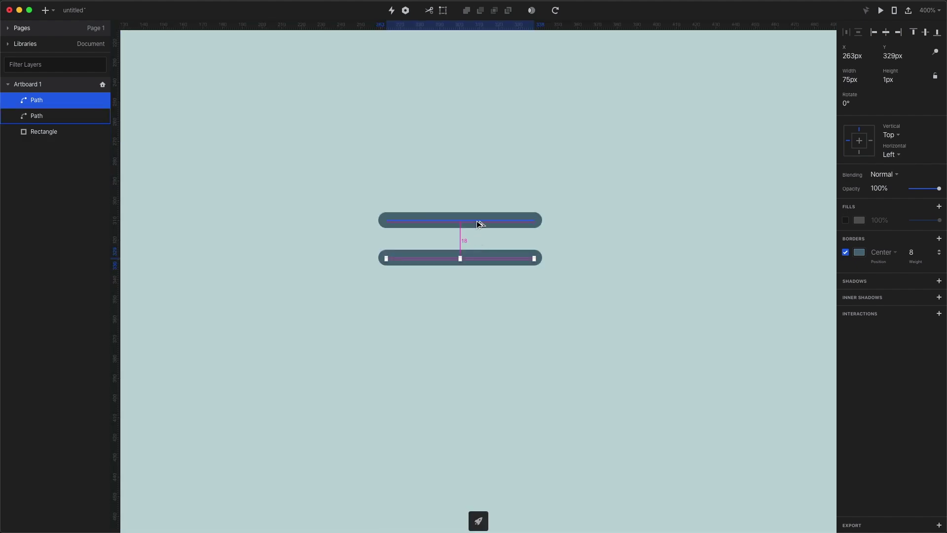
key(Up)
key(Up)
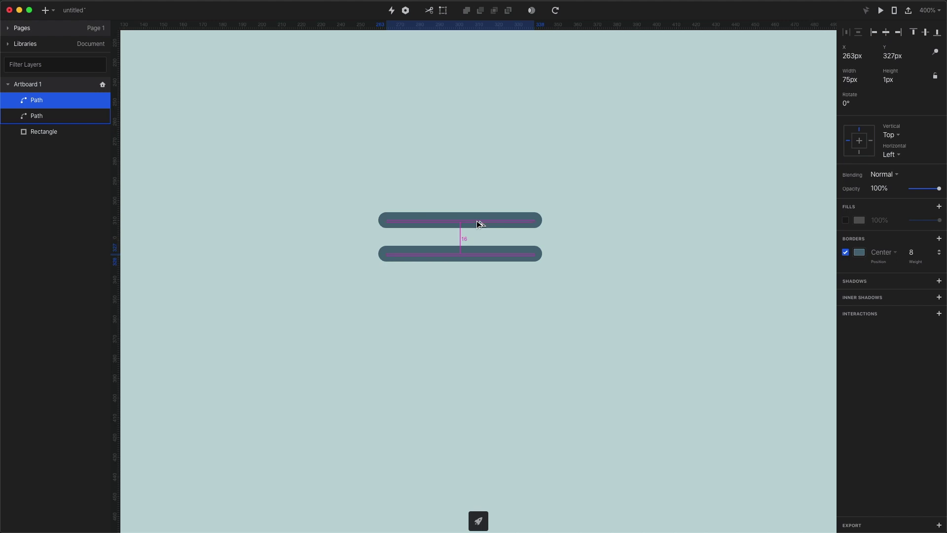
key(super+d)
key(shift+Down)
key(Down)
key(Down)
key(Down)
key(Down)
key(Down)
key(Down)
key(Down)
key(Down)
key(alt)
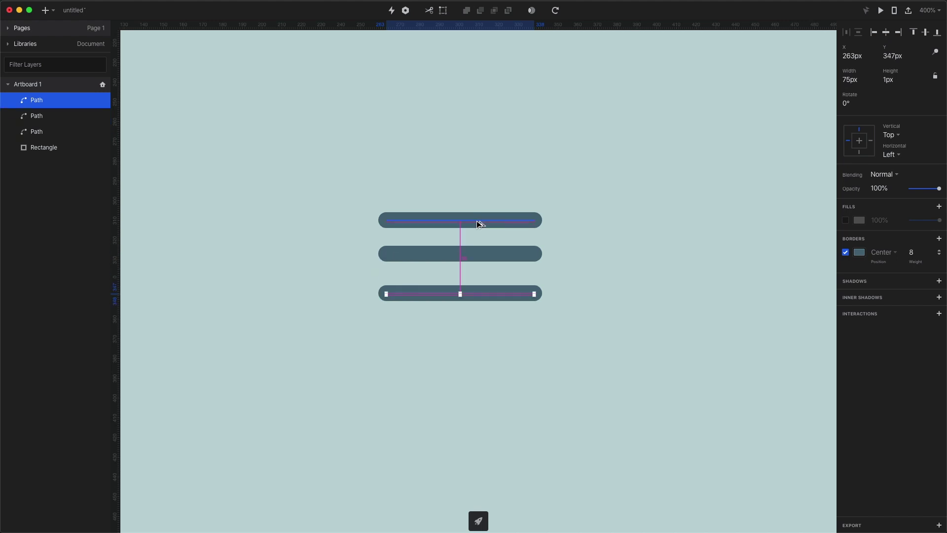
shift+click(475, 256)
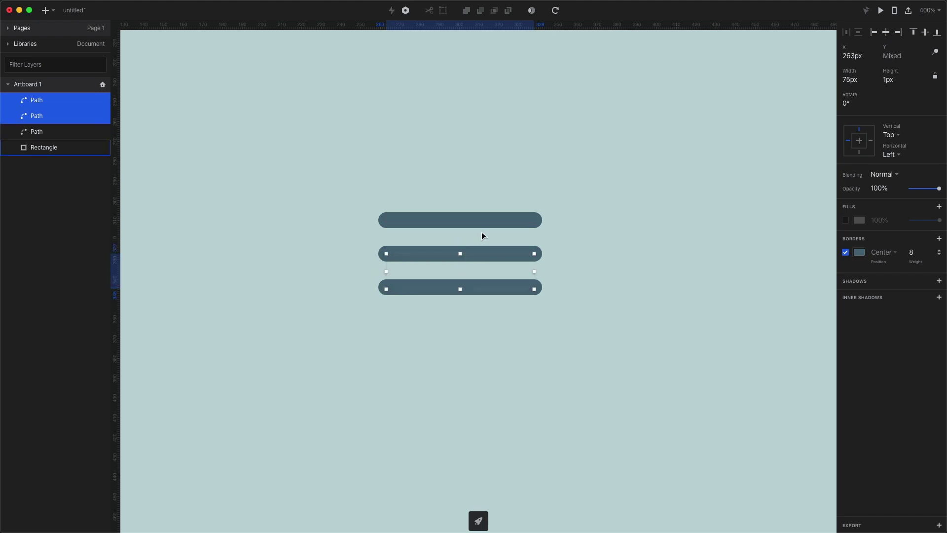
shift+click(481, 219)
scroll(482, 220, down, 2)
double_click(481, 220)
key(Escape)
- Rename the bar layers 1, 2 and 3, with layer 1 moved to the top
double_click(64, 131)
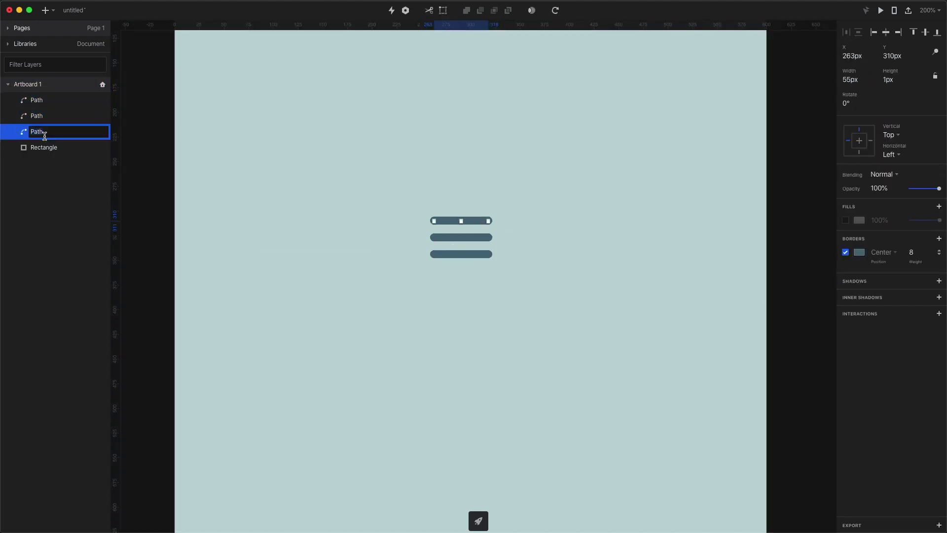
text(1)
key(Return)
double_click(49, 113)
text(2)
key(Return)
double_click(49, 99)
text(3)
key(Return)
click(49, 131)
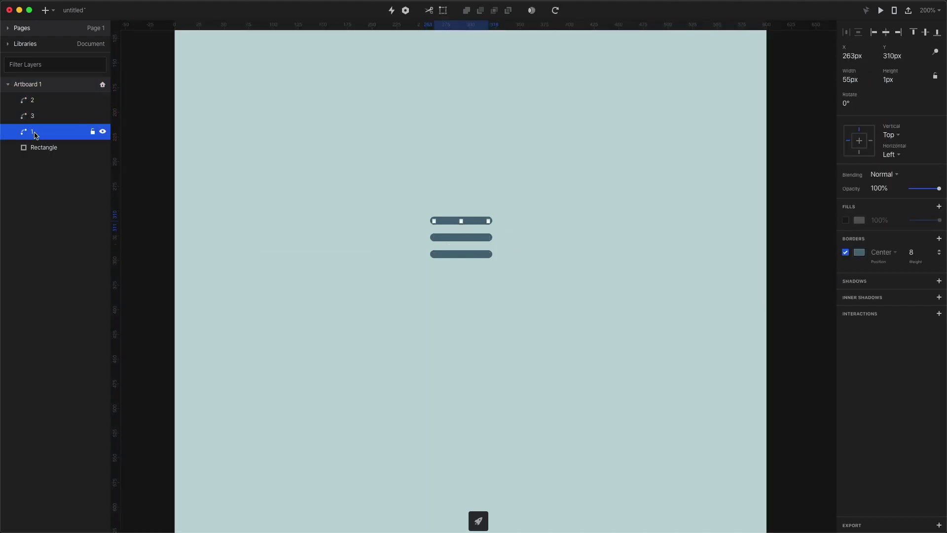
drag(50, 131, 49, 97)
- Group the three bars as 'hamburger' and centre the group horizontally and vertically
key(super+0)
key(Escape)
click(74, 132)
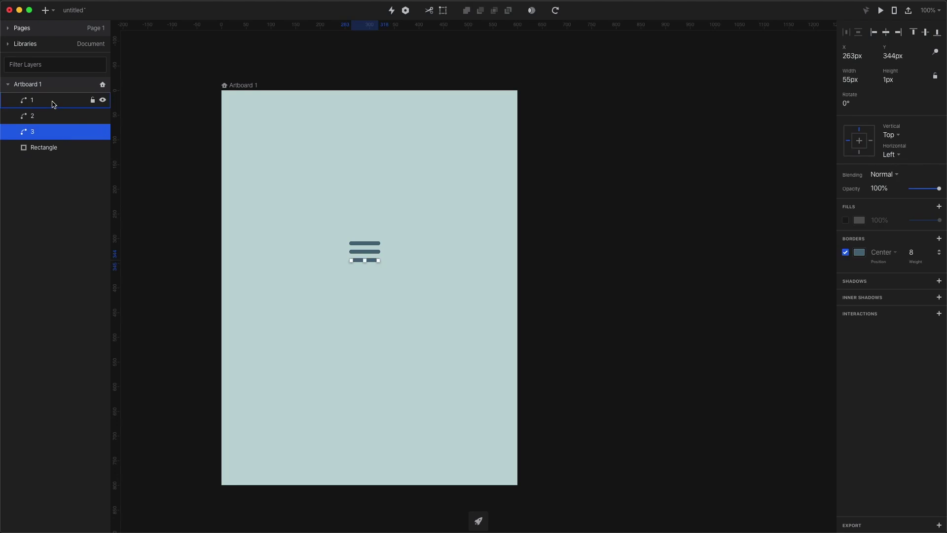
shift+click(53, 101)
key(super+g)
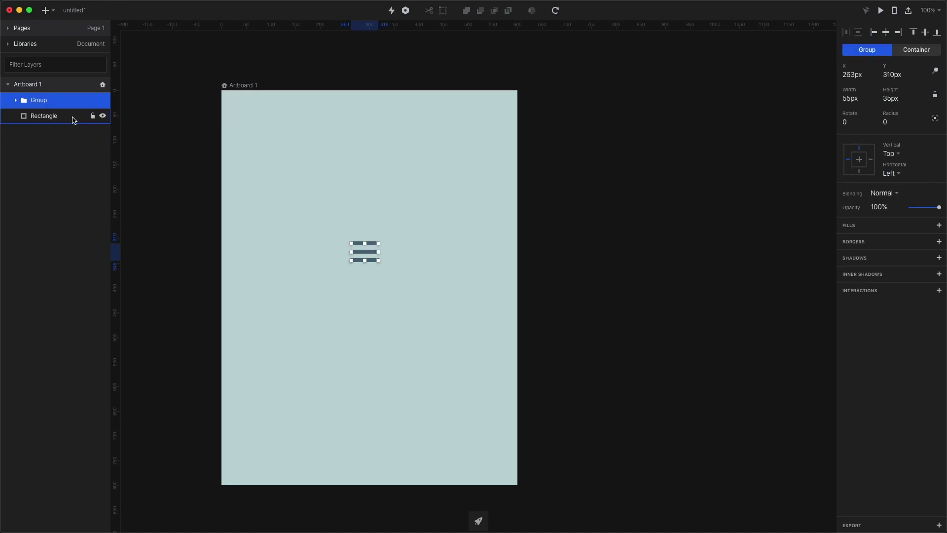
key(super+r)
text(h)
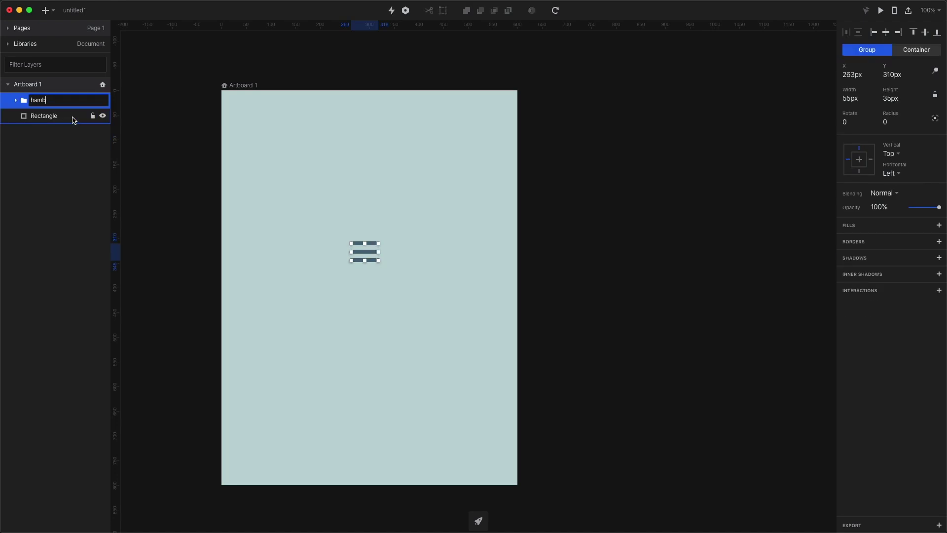
text(amburger)
key(Return)
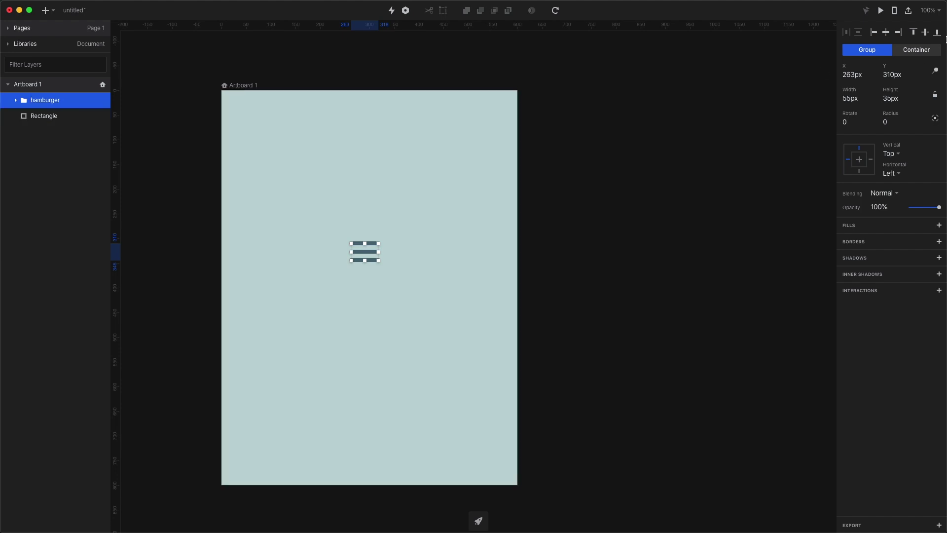
click(887, 33)
click(925, 32)
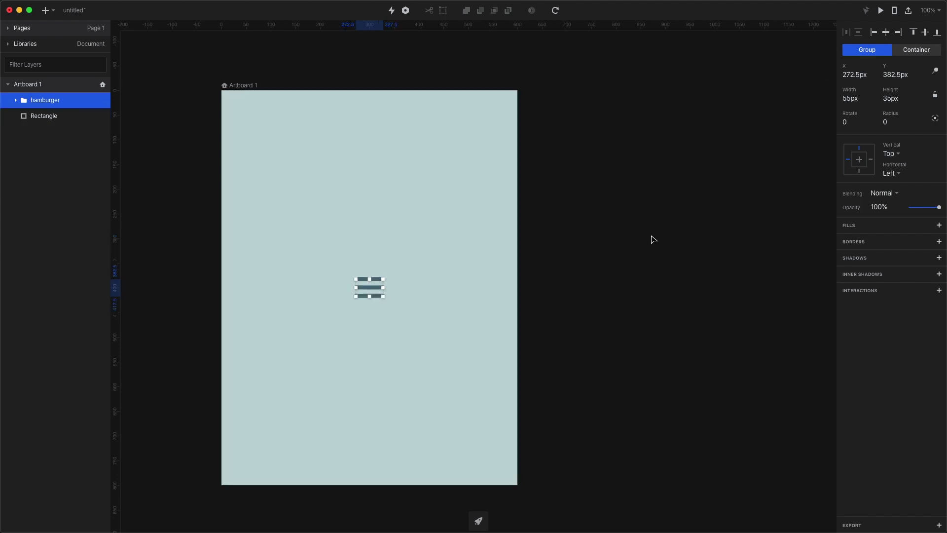
- Duplicate the state 1 artboard to create state 2
click(652, 239)
click(242, 85)
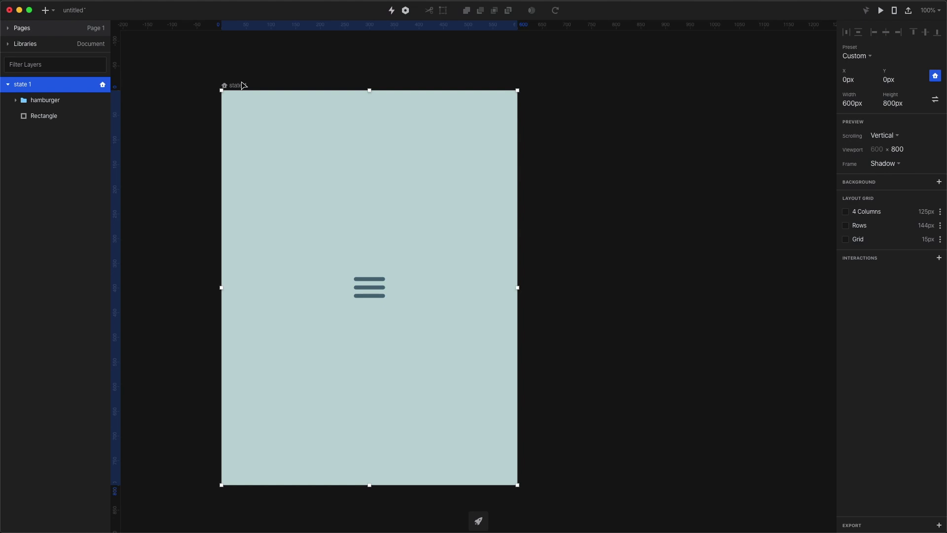
key(super+d)
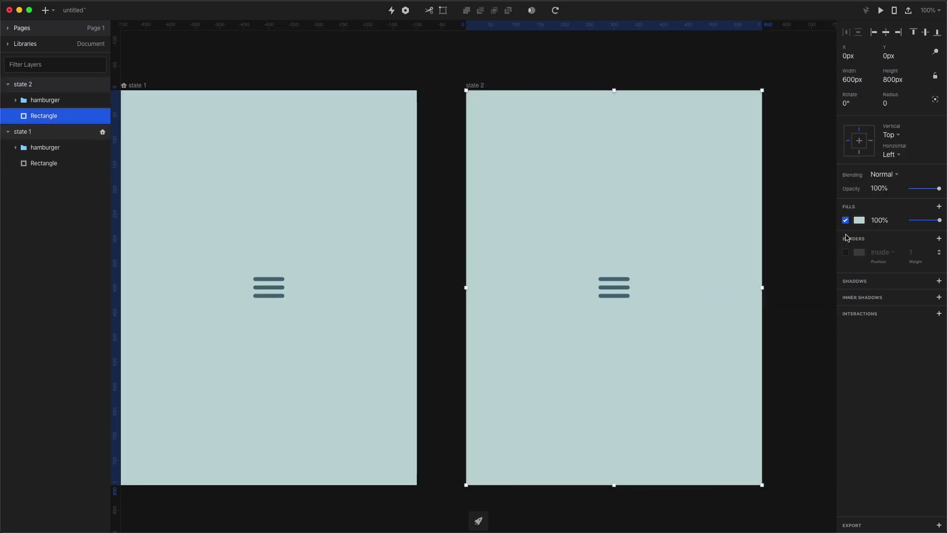
- Fill state 2's background rectangle pale pink #F0E6E8
click(859, 220)
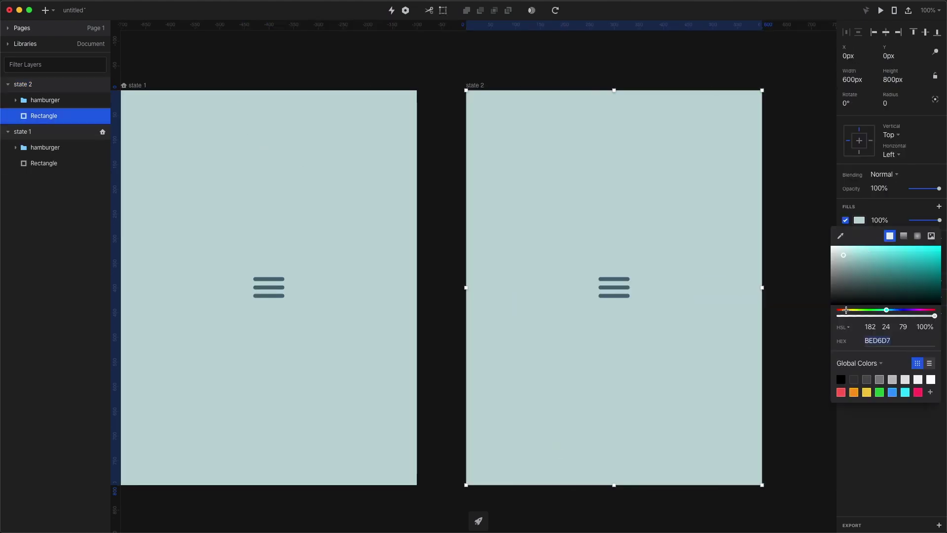
click(931, 309)
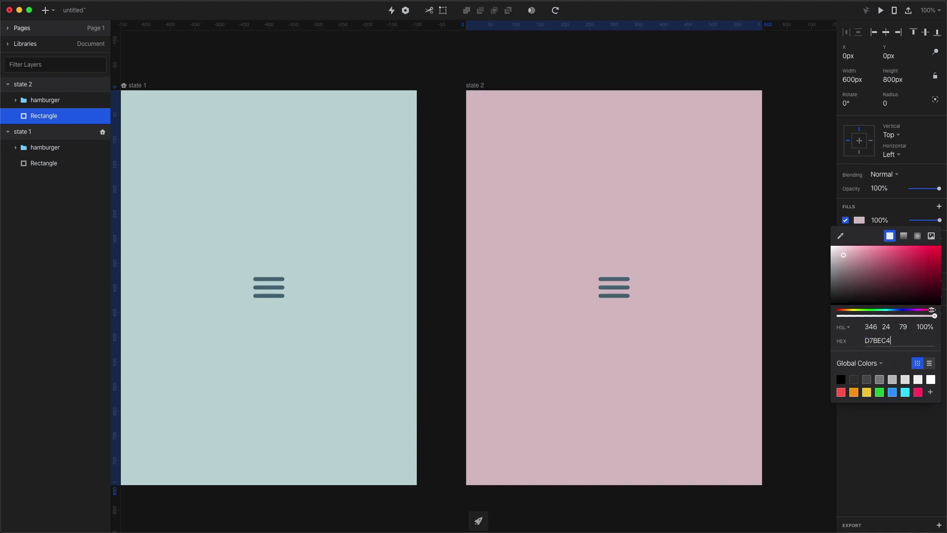
click(835, 250)
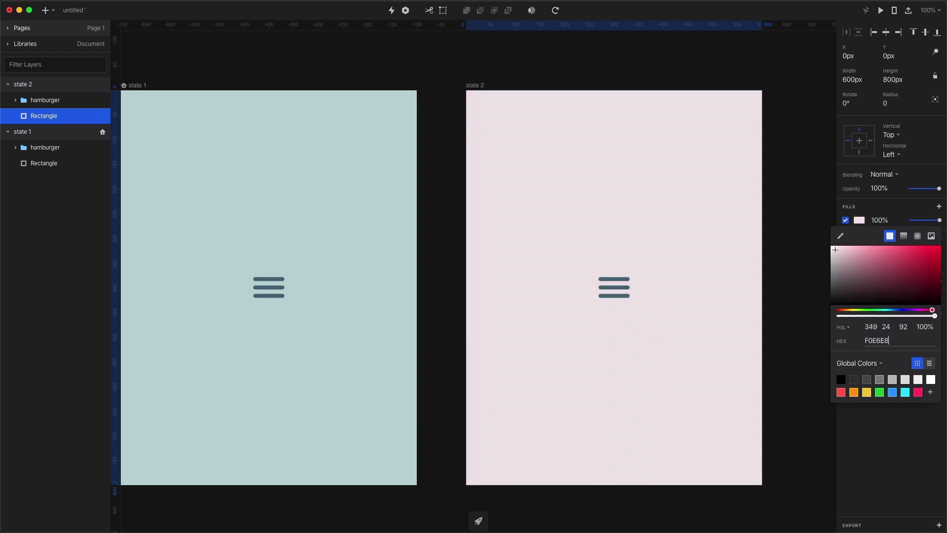
click(787, 340)
- Shrink state 2's middle line to a dot centred horizontally between the outer lines
scroll(624, 291, up, 5)
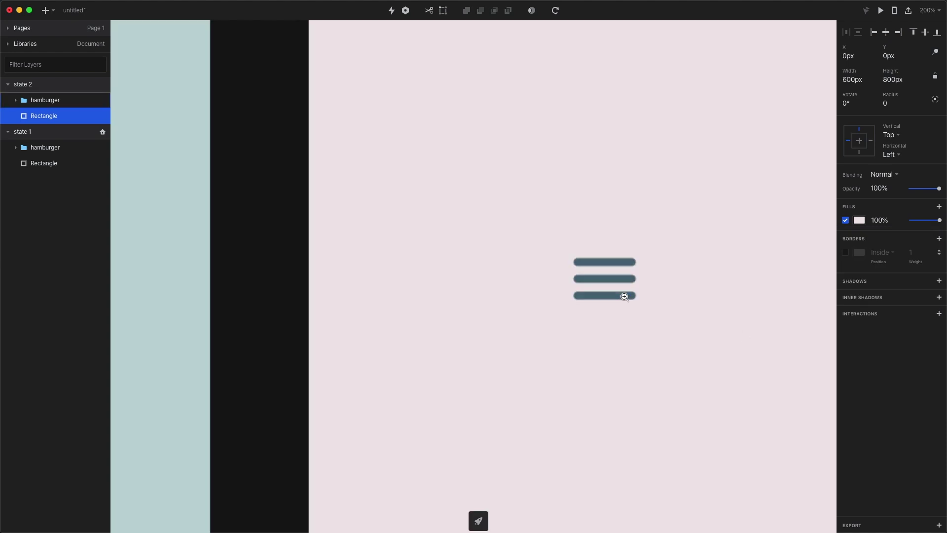
double_click(624, 295)
key(shift+Left)
key(shift+Left)
key(shift+Left)
key(shift+Left)
key(shift+Left)
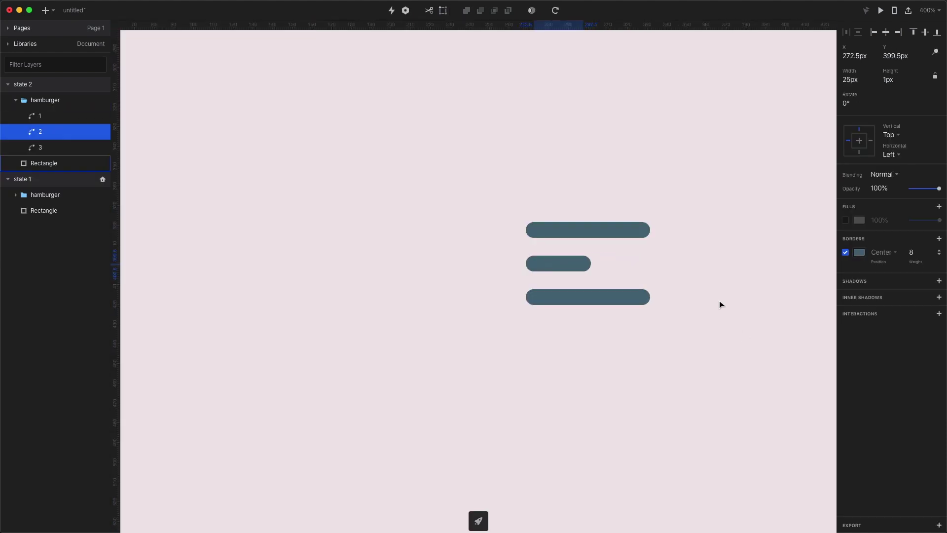
key(super+Left)
key(super+Left)
key(super+Left)
key(super+Left)
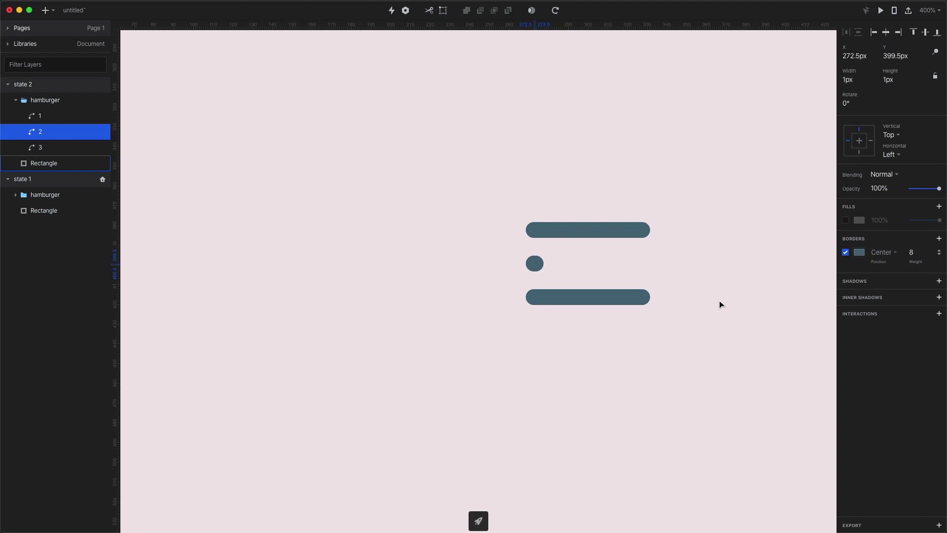
key(shift+Right)
key(shift+Right)
key(shift+Right)
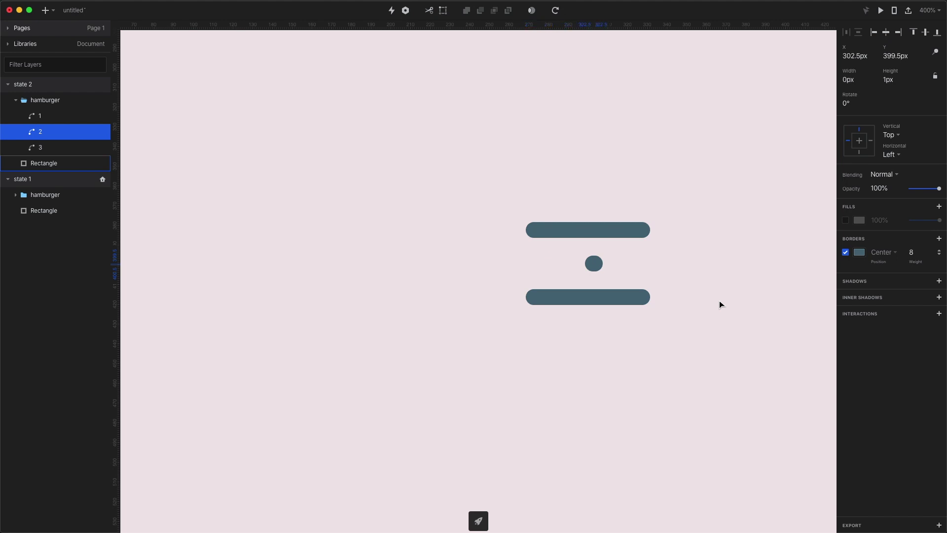
key(Left)
key(Left)
key(Left)
shift+click(625, 296)
shift+click(620, 231)
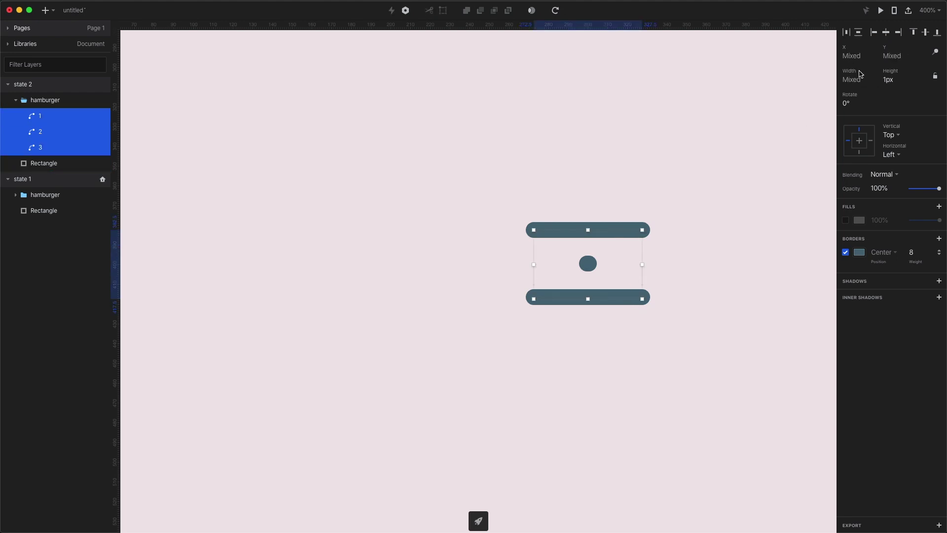
click(886, 33)
- Rotate the bottom line -45° and the top line 45°, moving it down to form an X
click(846, 103)
text(-45)
key(Return)
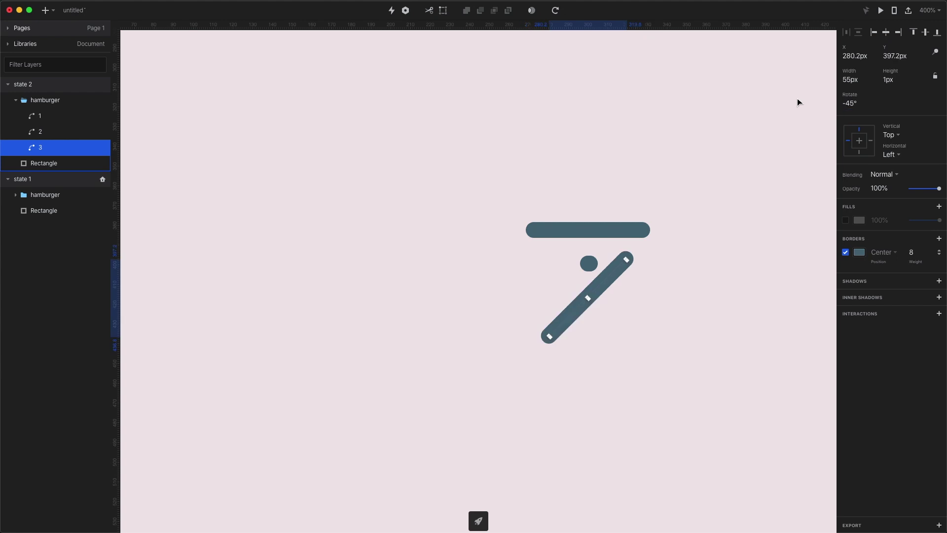
click(606, 232)
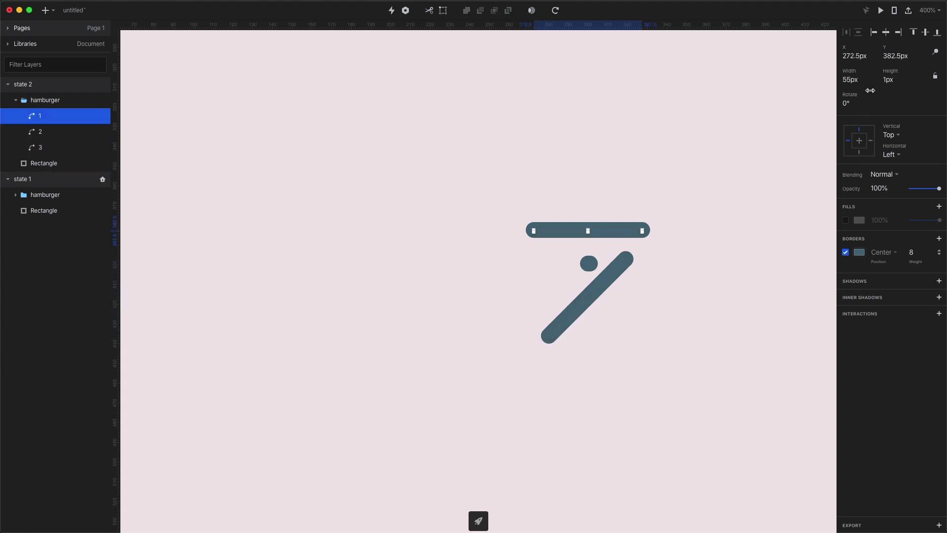
click(847, 103)
text(45)
key(Return)
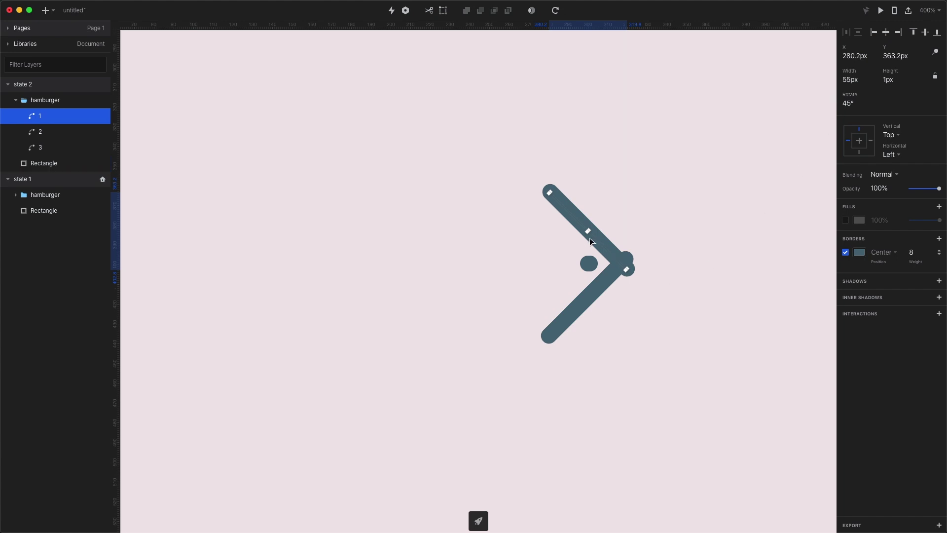
mouse_move(593, 240)
mouse_down()
mouse_move(599, 276)
mouse_move(584, 291)
mouse_move(585, 266)
mouse_up()
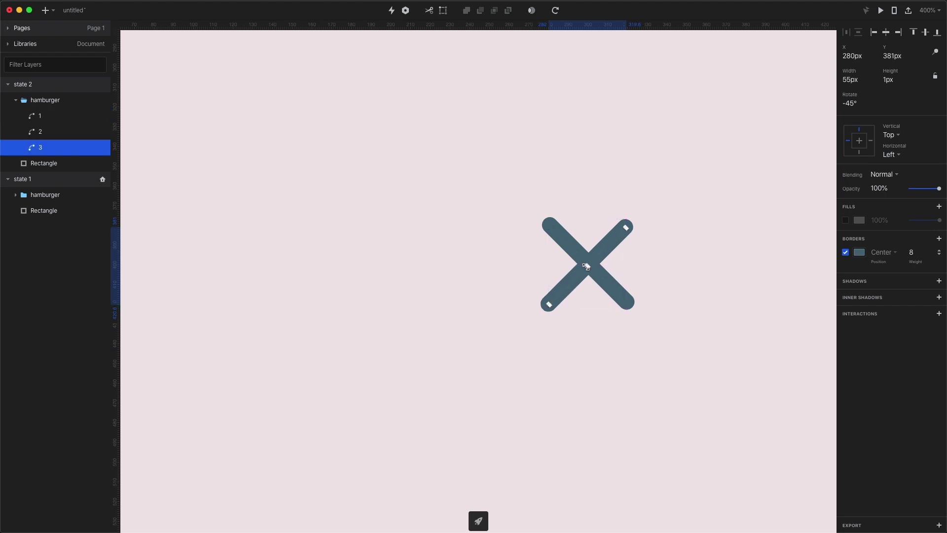
- Fade the middle dot to 0% opacity and colour the top and bottom lines red
click(42, 136)
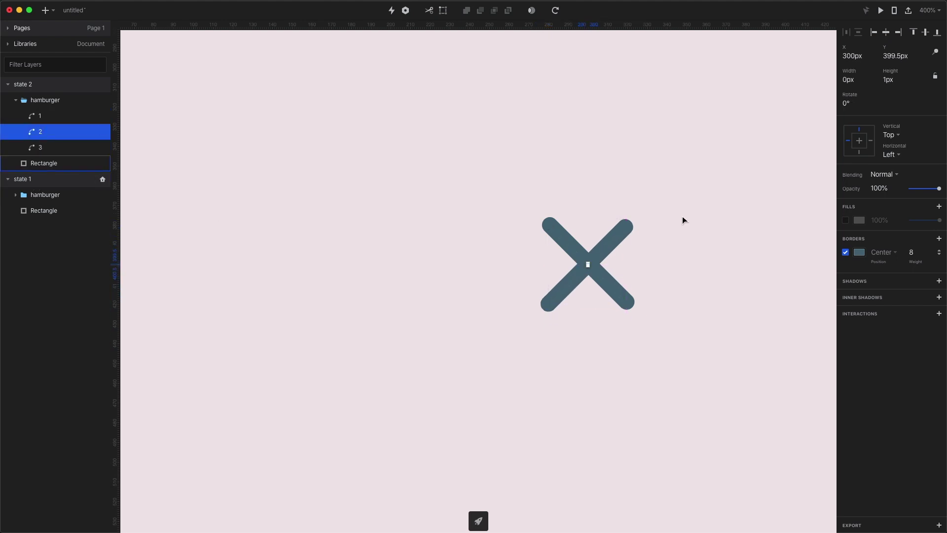
drag(932, 190, 910, 192)
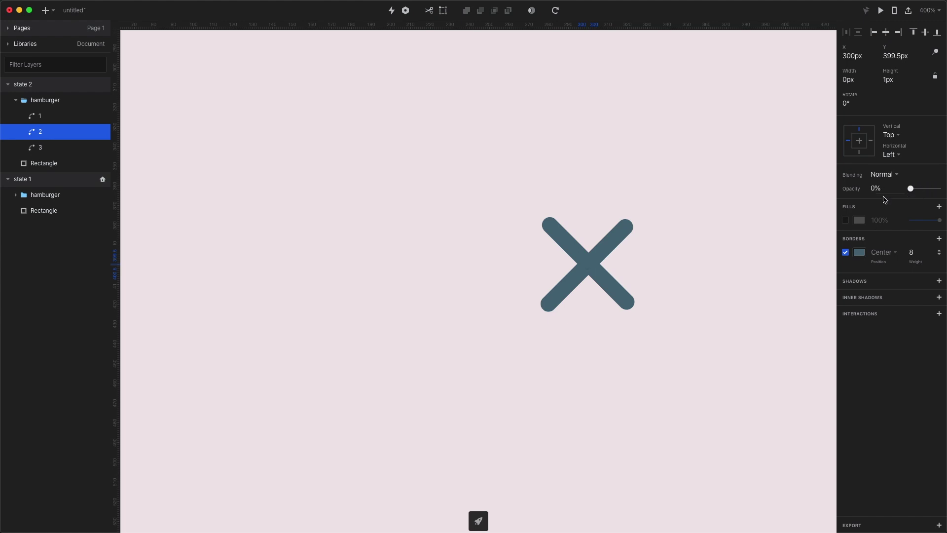
key(shift+Tab)
click(859, 252)
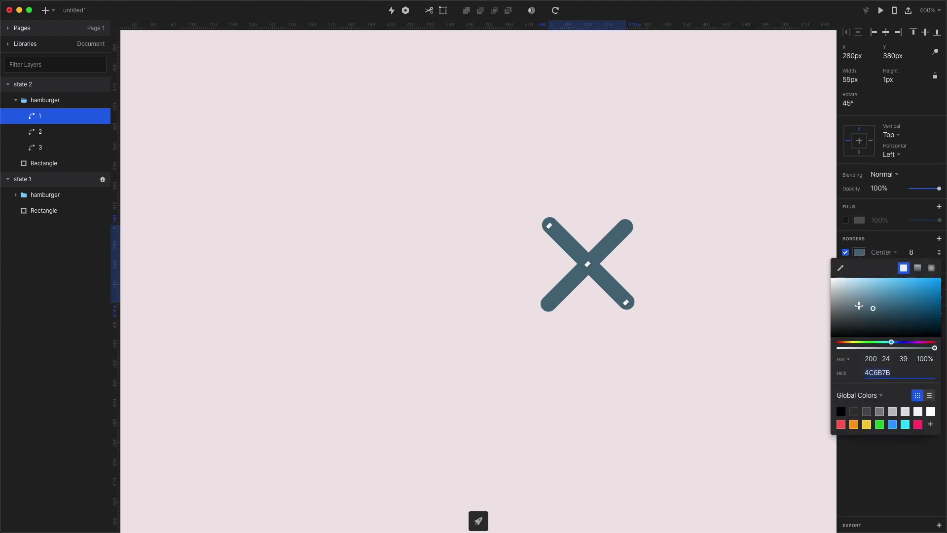
click(841, 424)
key(shift+Tab)
click(841, 424)
key(shift+Tab)
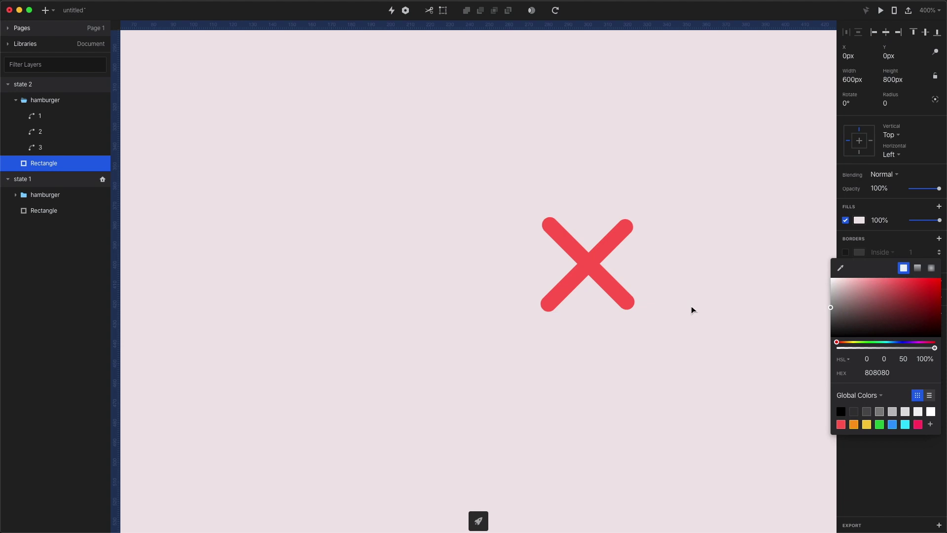
- Make clicking the state 1 hamburger go to state 2 with a Motion transition
click(378, 407)
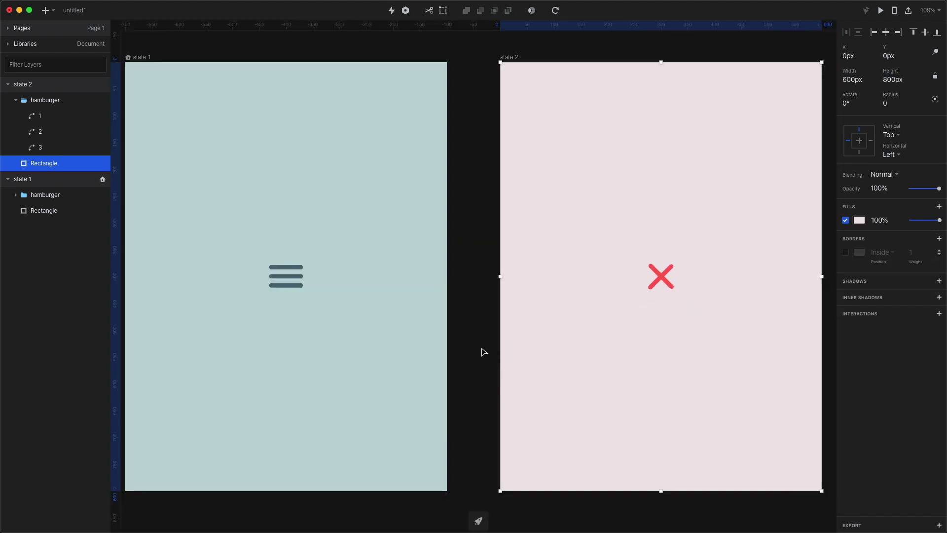
click(482, 351)
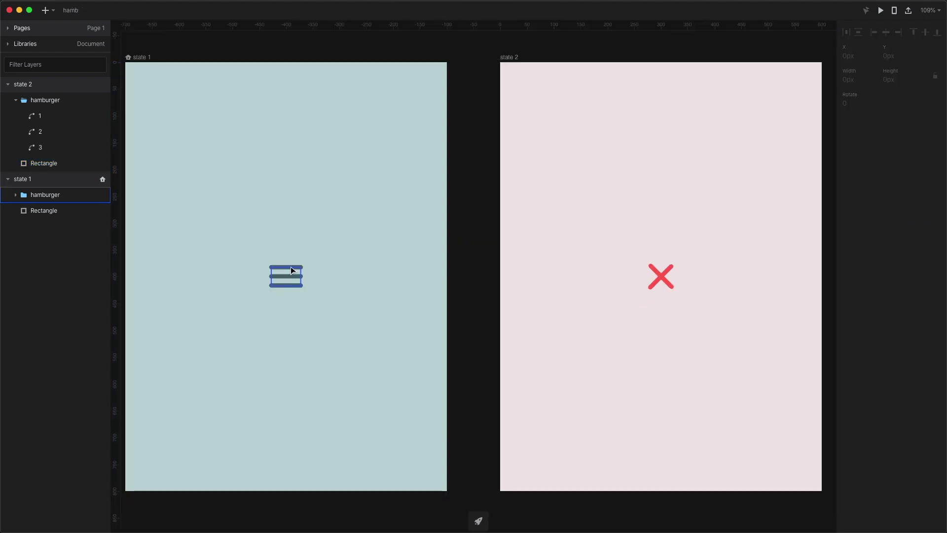
click(286, 273)
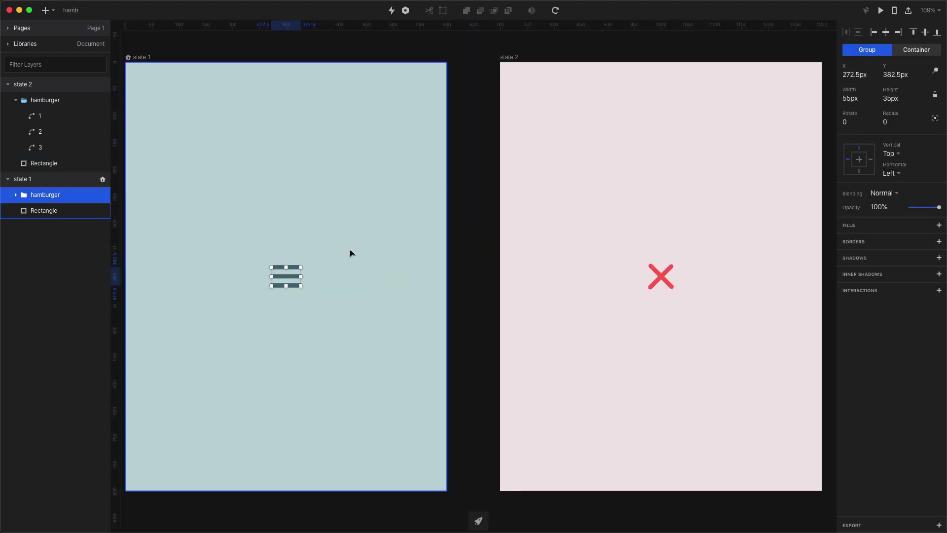
click(940, 291)
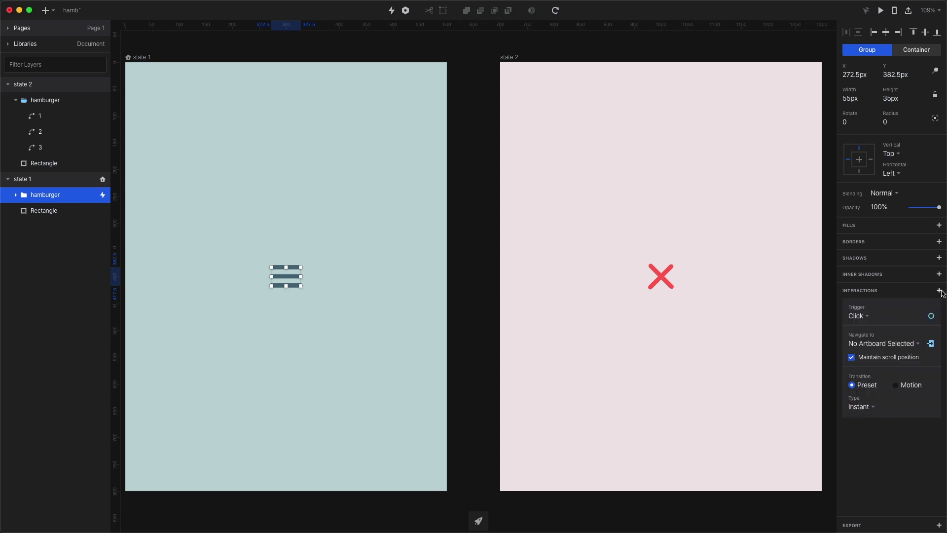
click(905, 344)
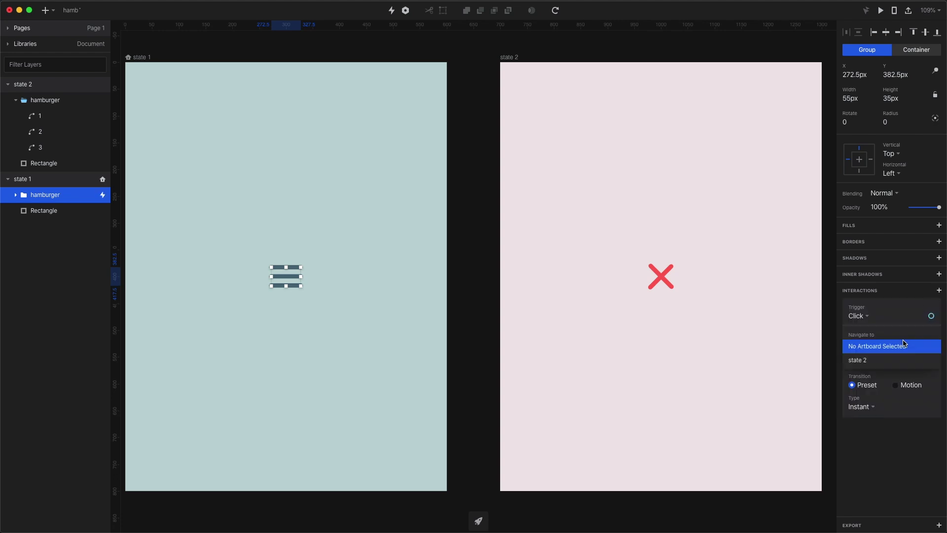
click(888, 361)
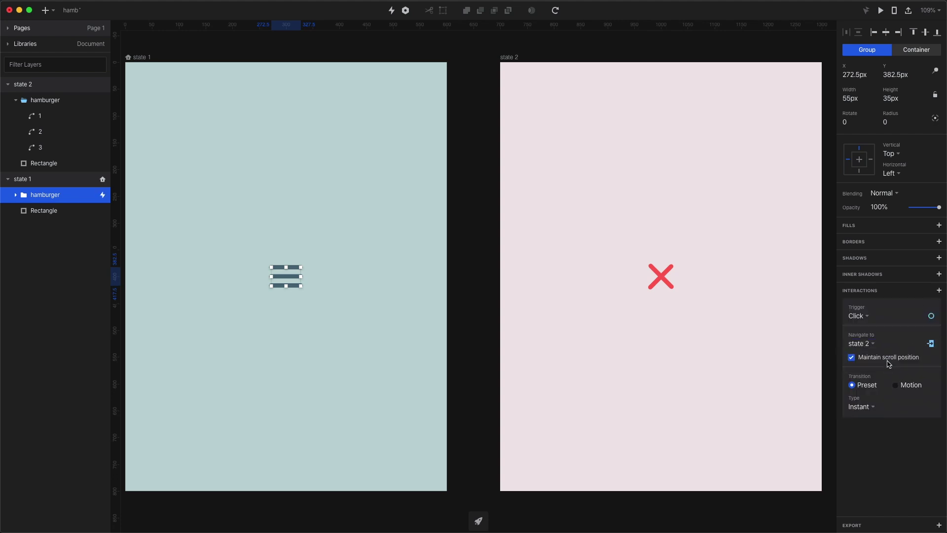
click(895, 384)
click(879, 400)
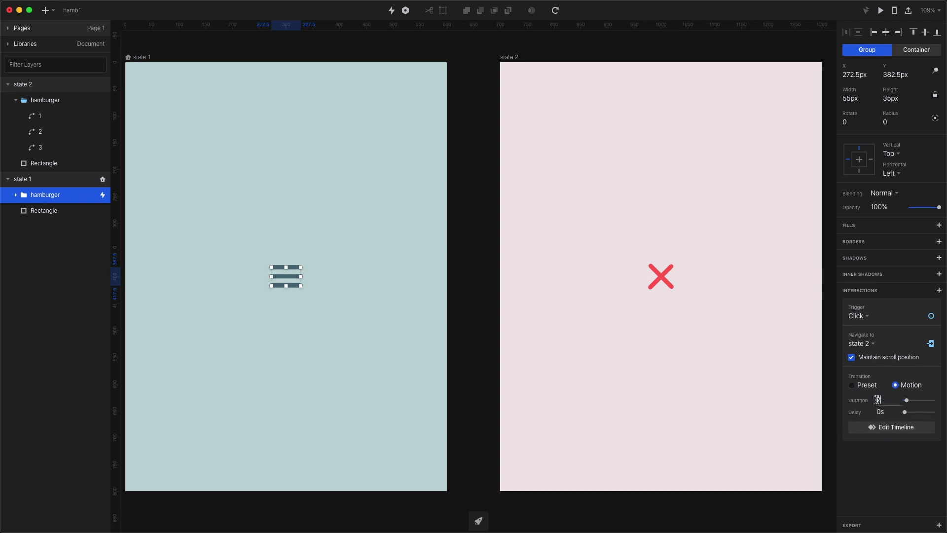
- Make clicking the state 2 X return to state 1 with a Motion transition
click(659, 271)
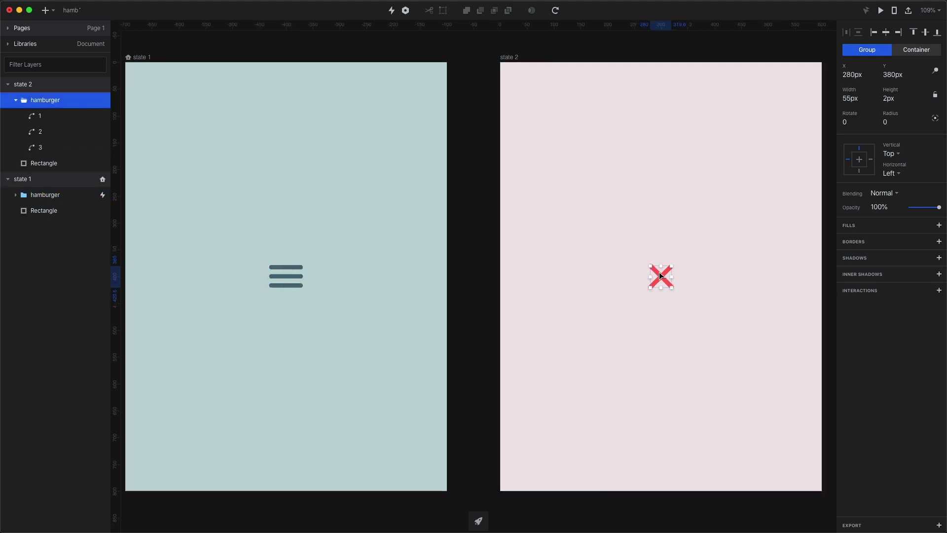
click(939, 290)
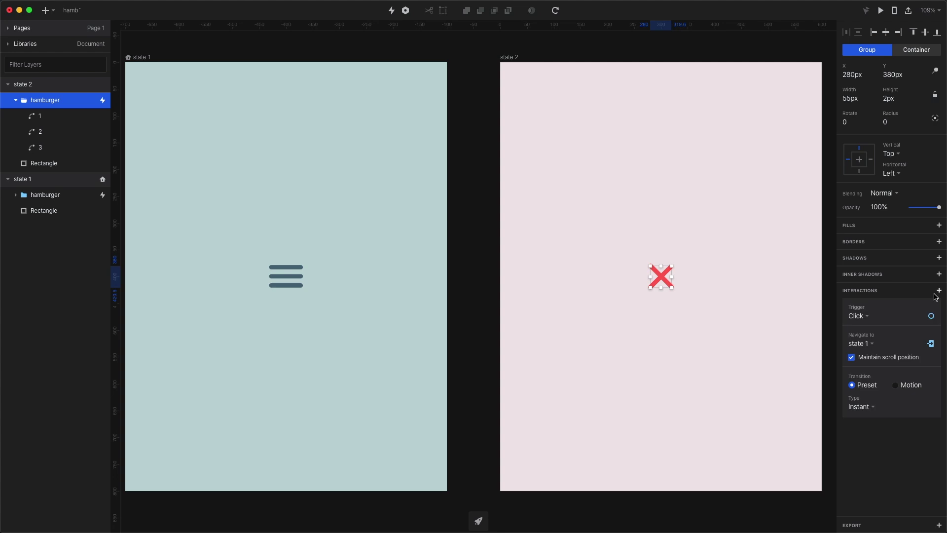
click(896, 385)
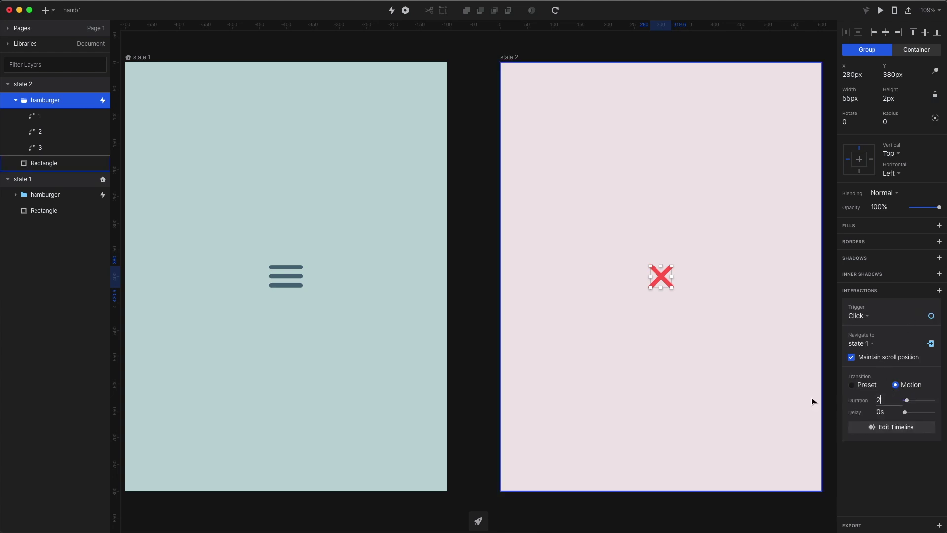
click(143, 58)
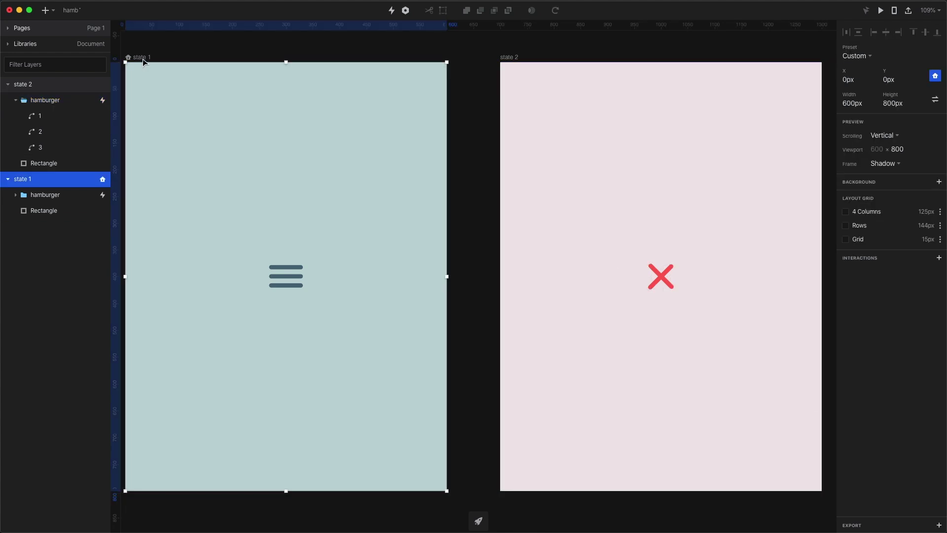
key(super+p)
click(475, 280)
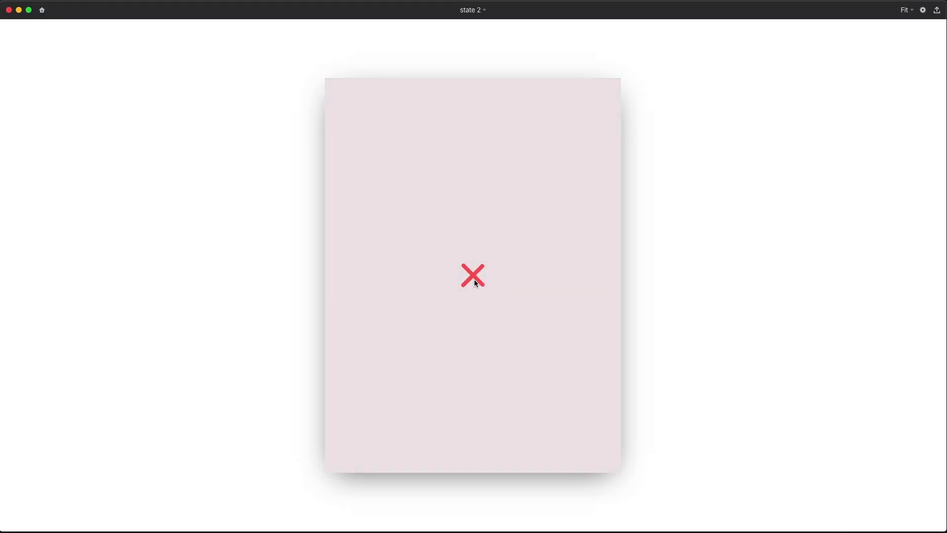
click(482, 294)
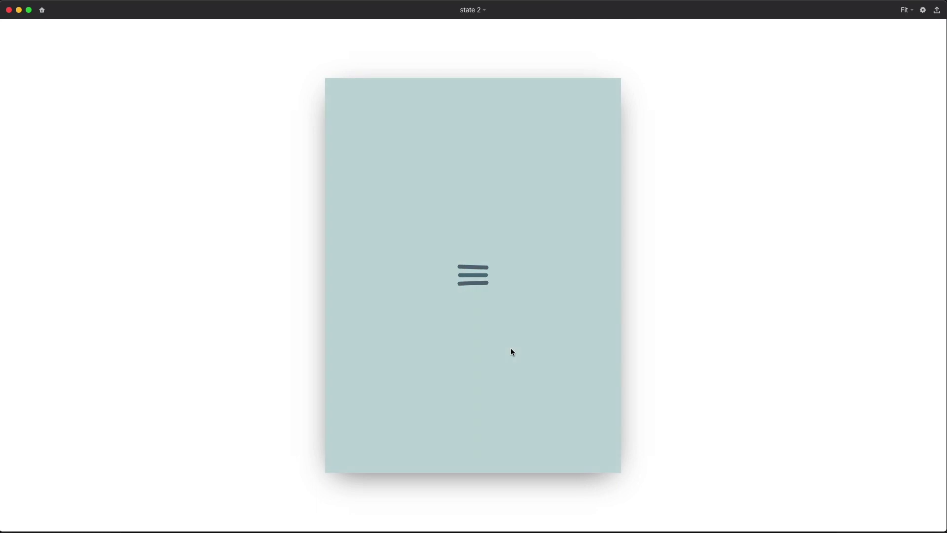
click(593, 439)
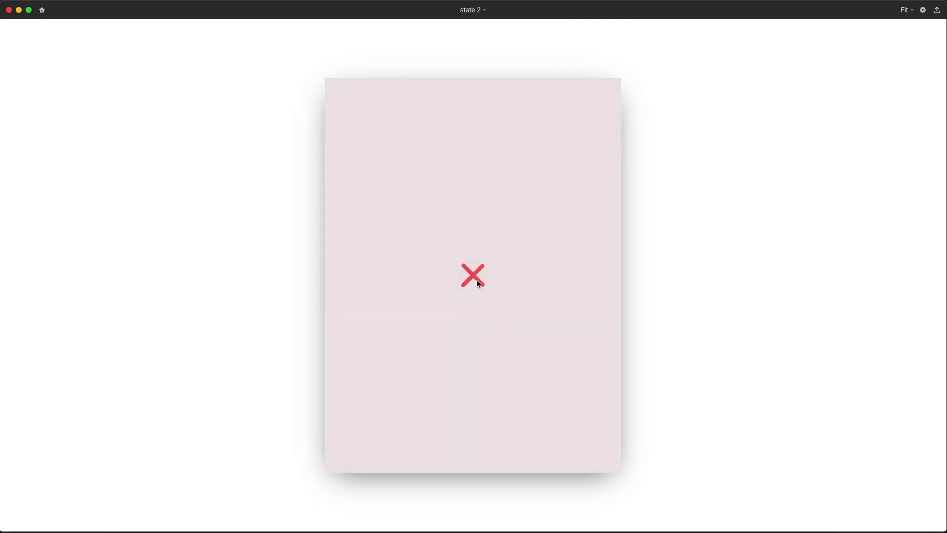
click(575, 418)
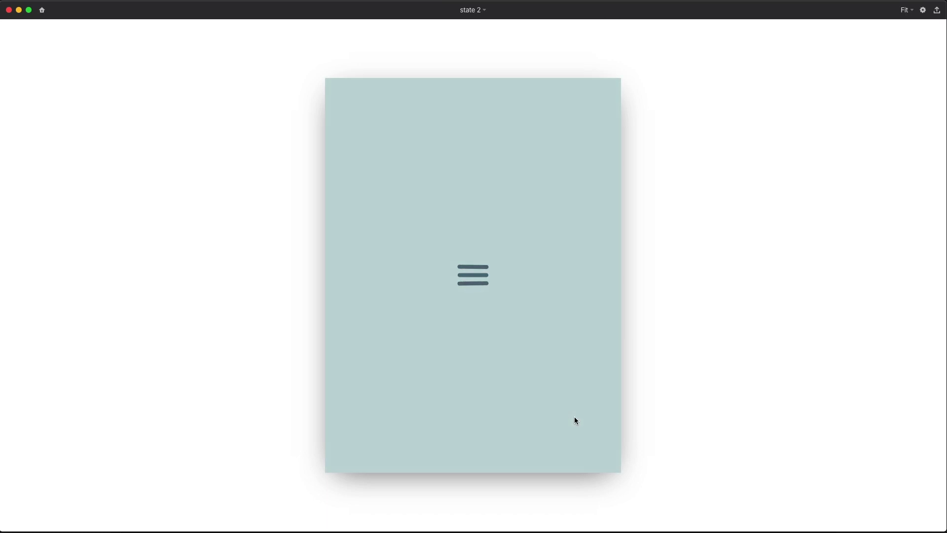
- Duplicate state 1's middle hamburger bar and name the copy 4
click(9, 10)
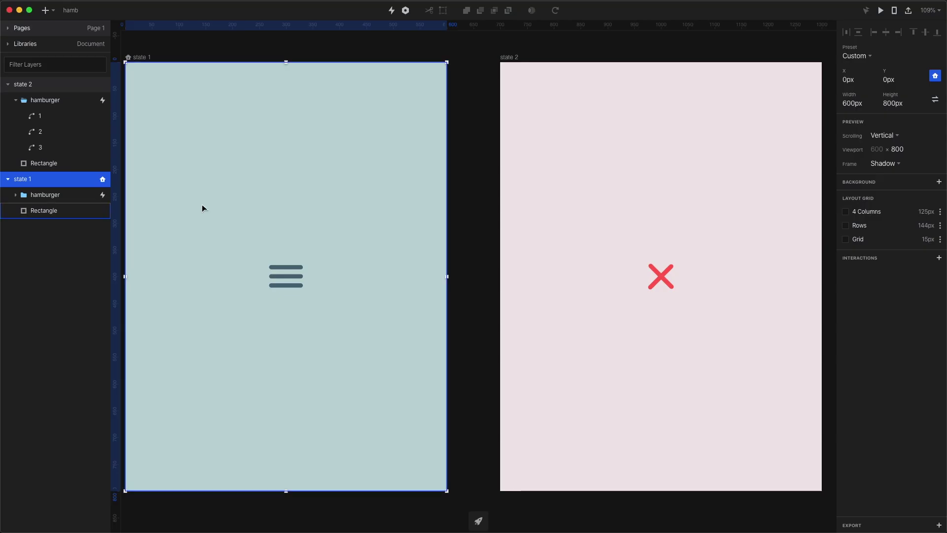
click(471, 360)
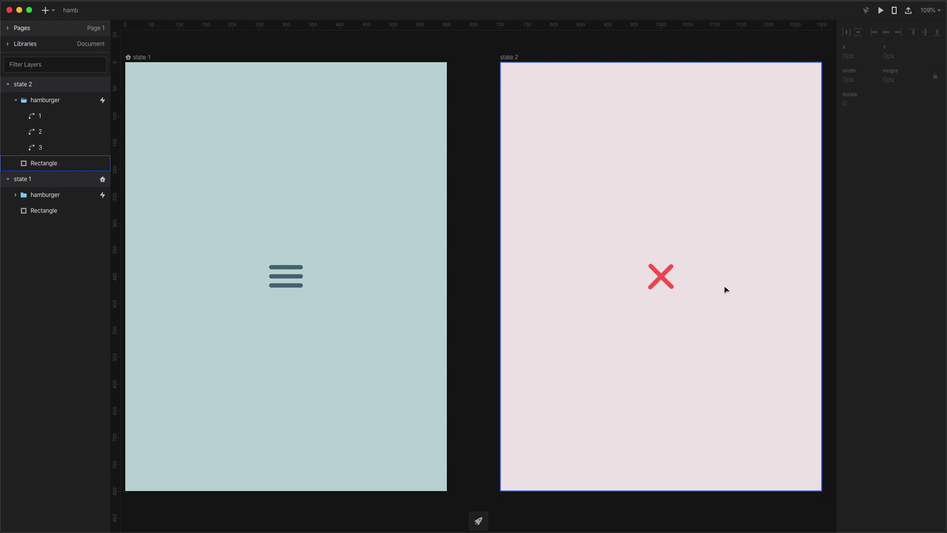
click(281, 278)
click(274, 277)
click(291, 273)
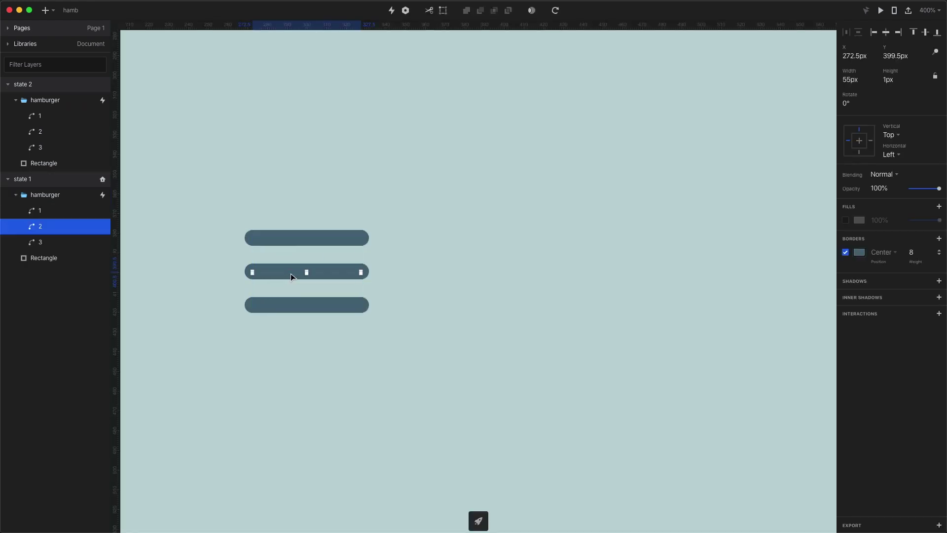
key(super+d)
double_click(60, 225)
text(4)
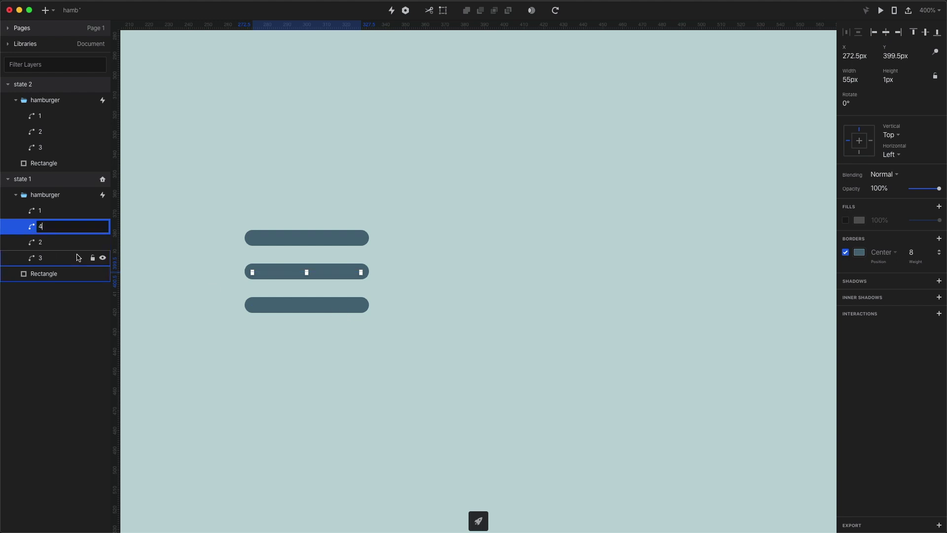
key(Return)
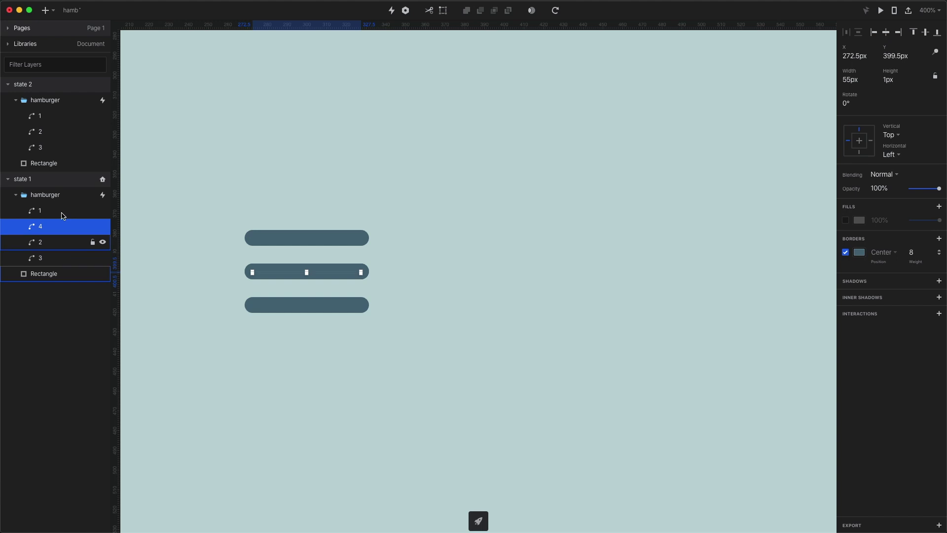
click(54, 131)
- Paste a copy of the middle line into state 2's icon and shrink it to a dot
key(super+1)
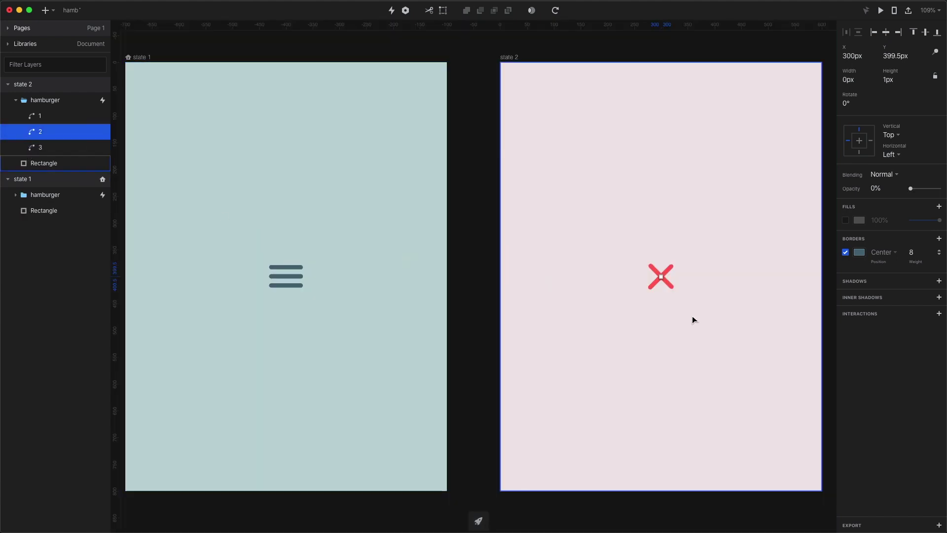
key(super+v)
key(super+2)
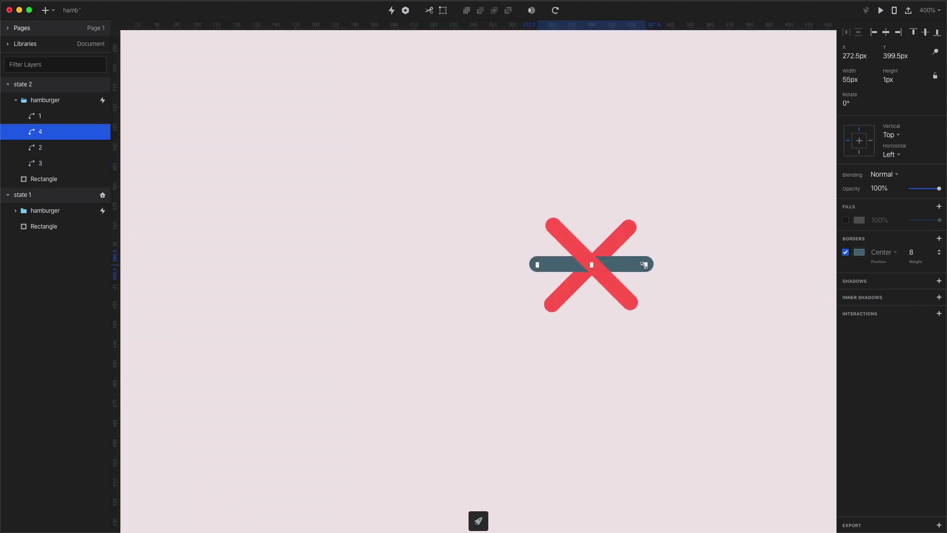
key(super+shift+Left)
key(super+shift+Left)
key(super+shift+Left)
key(super+shift+Left)
key(super+shift+Left)
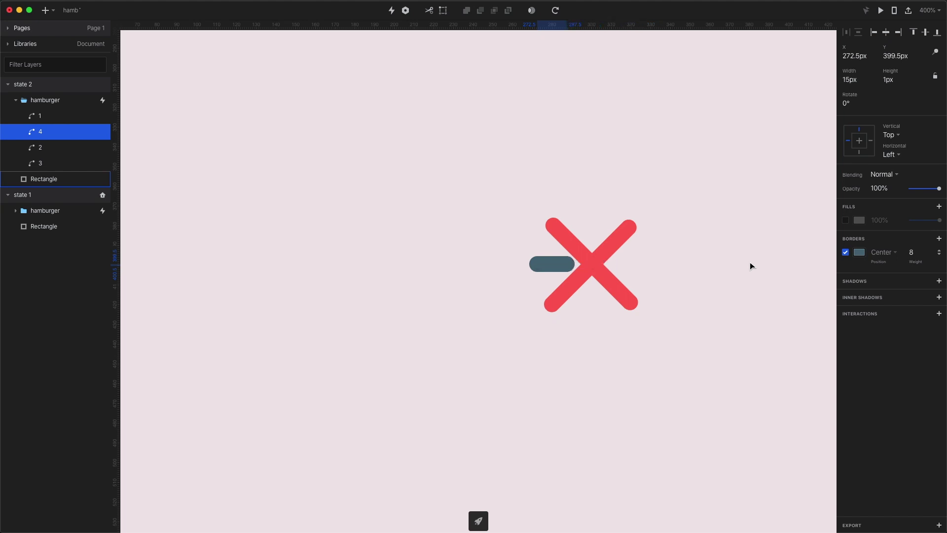
key(super+shift+Right)
key(super+shift+Left)
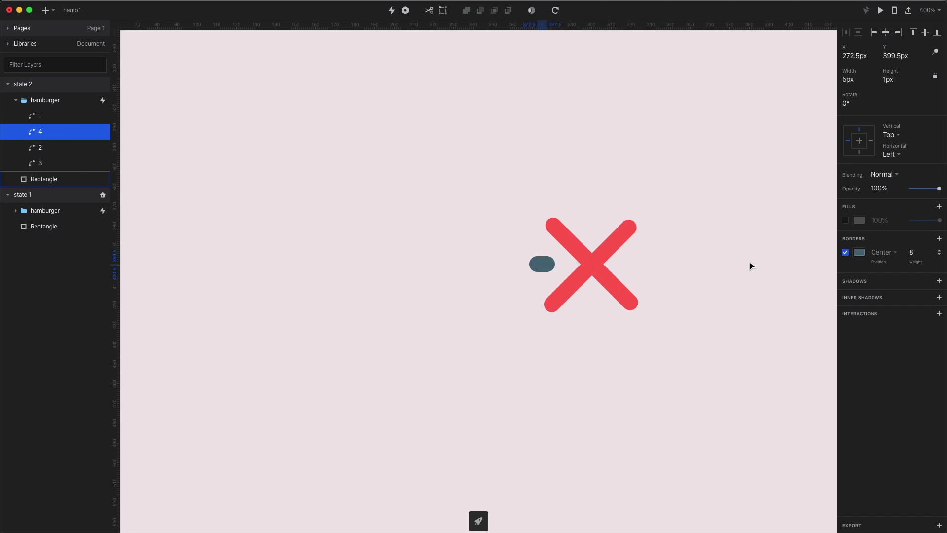
key(super+Left)
key(super+Left)
key(Right)
key(Right)
- Nudge line 2's dot toward the X and fade it to 0% opacity
click(53, 148)
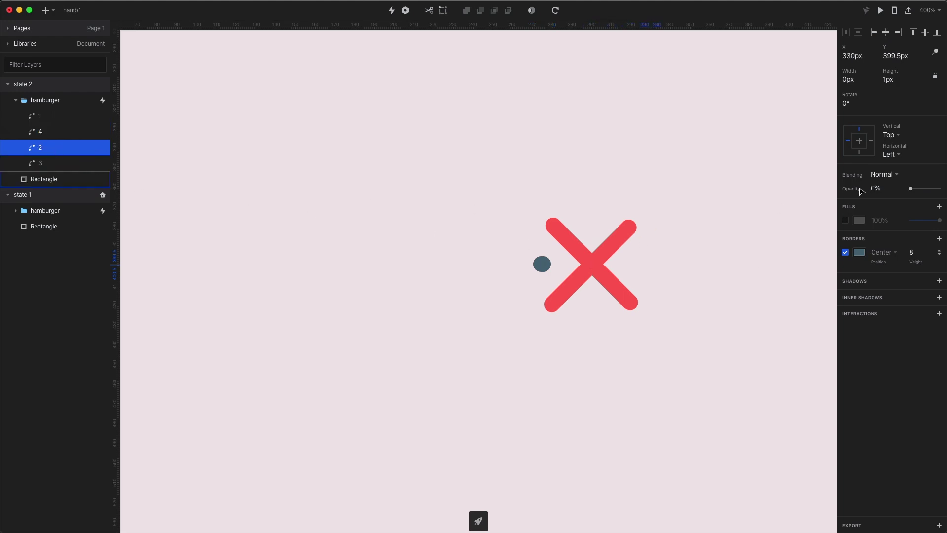
drag(910, 188, 939, 188)
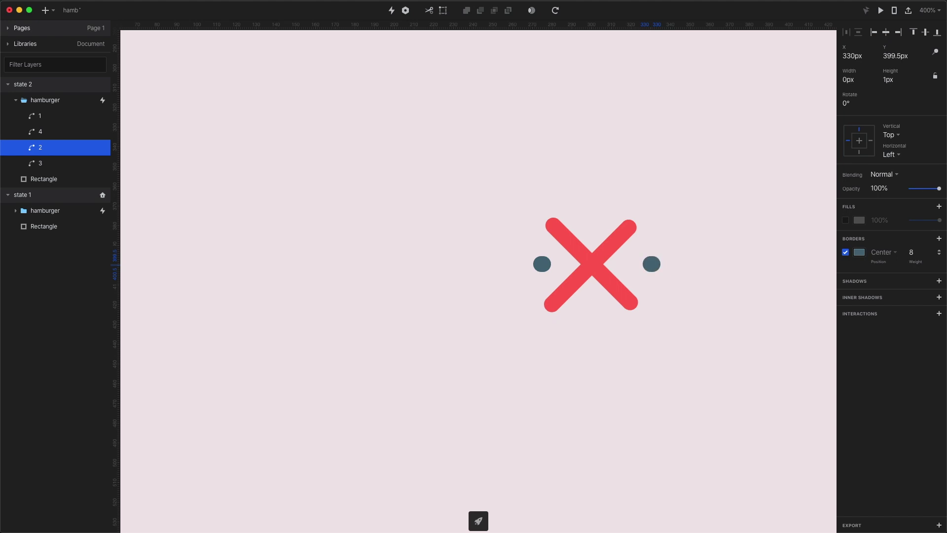
key(Left)
key(Left)
key(Left)
key(Left)
key(Left)
key(Left)
key(Left)
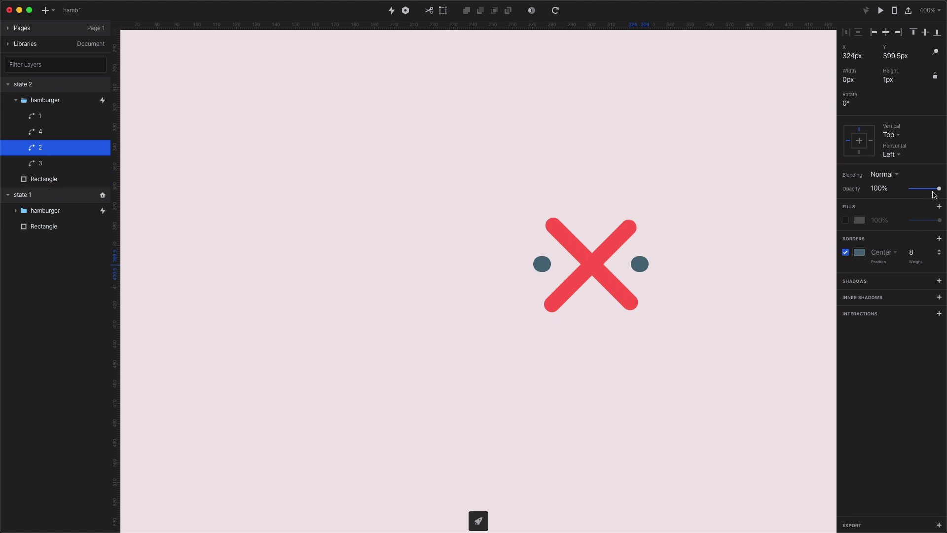
drag(939, 187, 883, 191)
click(59, 131)
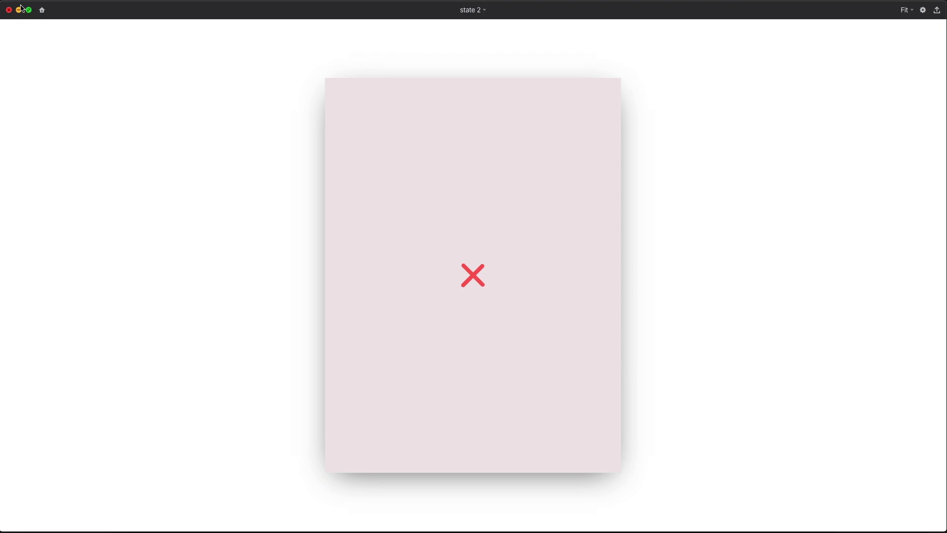
- Close the preview, zoom into the state 1 hamburger, and select middle-bar layers 4 and 2
click(9, 10)
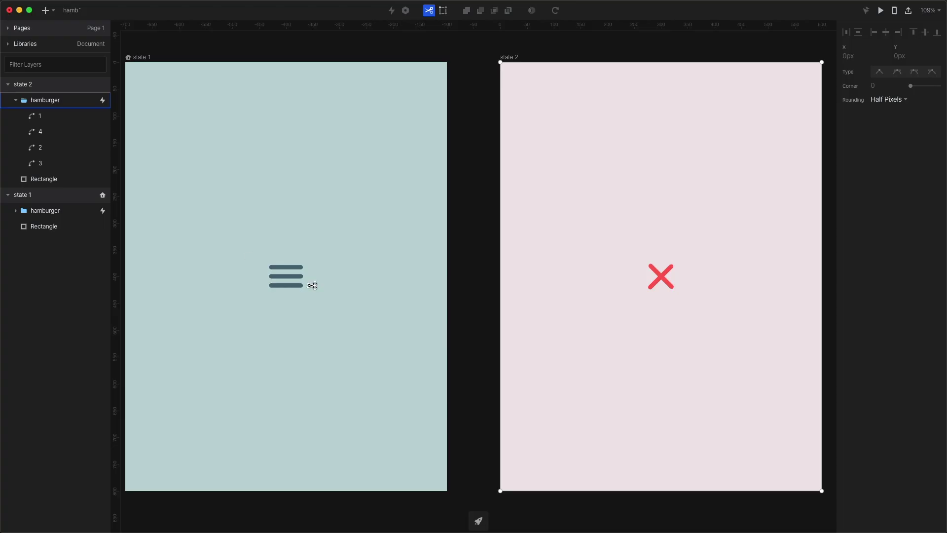
click(273, 276)
click(272, 276)
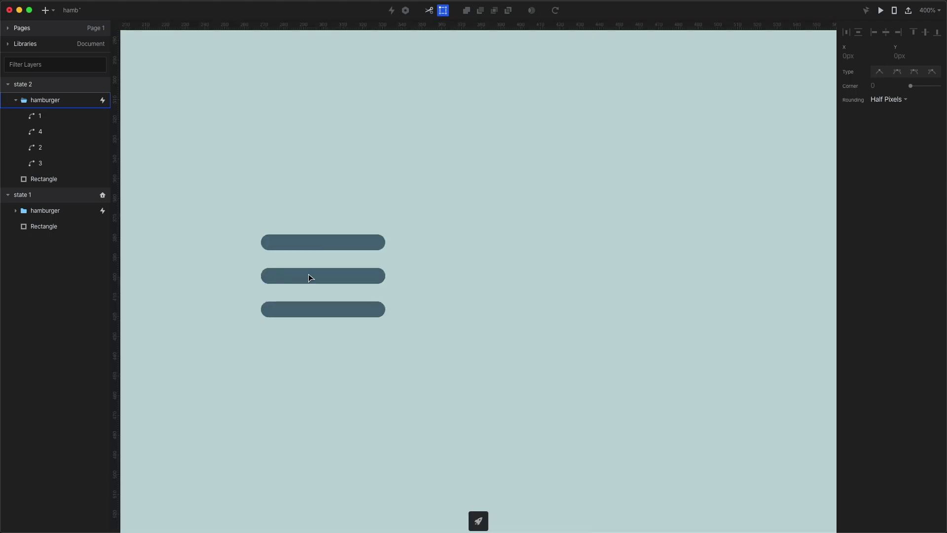
click(16, 211)
click(54, 242)
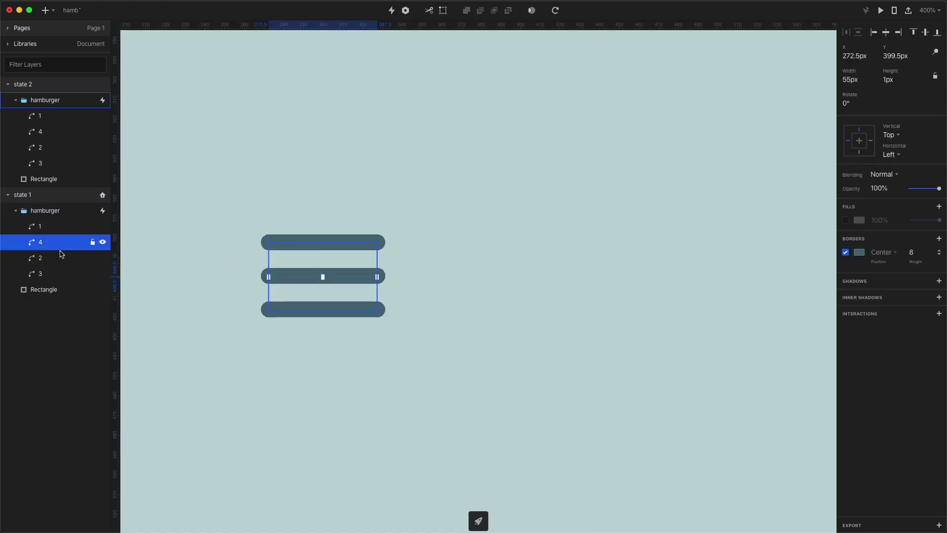
click(64, 258)
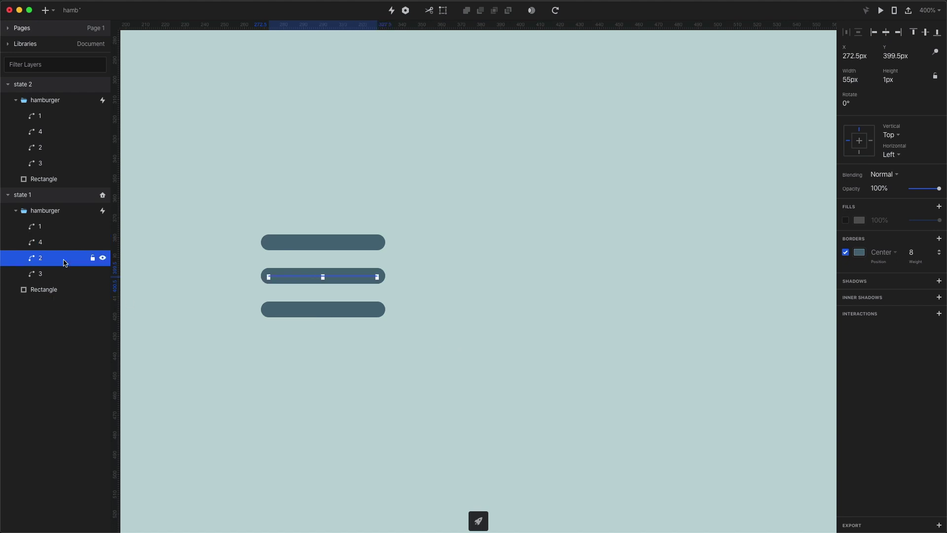
- Test shortening layer 2 from the left, then restore its length
key(shift+Left)
key(shift+Left)
key(shift+Right)
key(shift+Right)
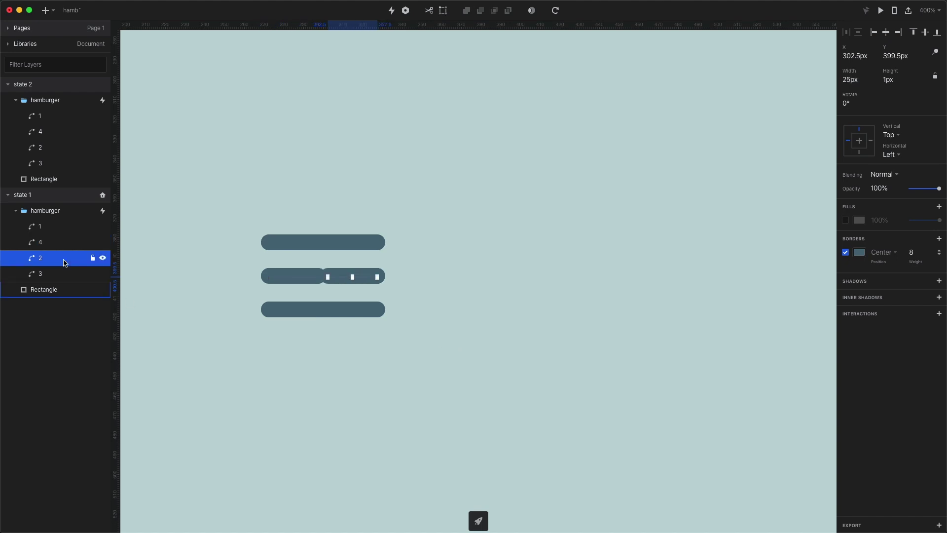
key(shift+Left)
key(shift+Right)
- Lift layer 4 above the middle bar and adjust its length
click(76, 242)
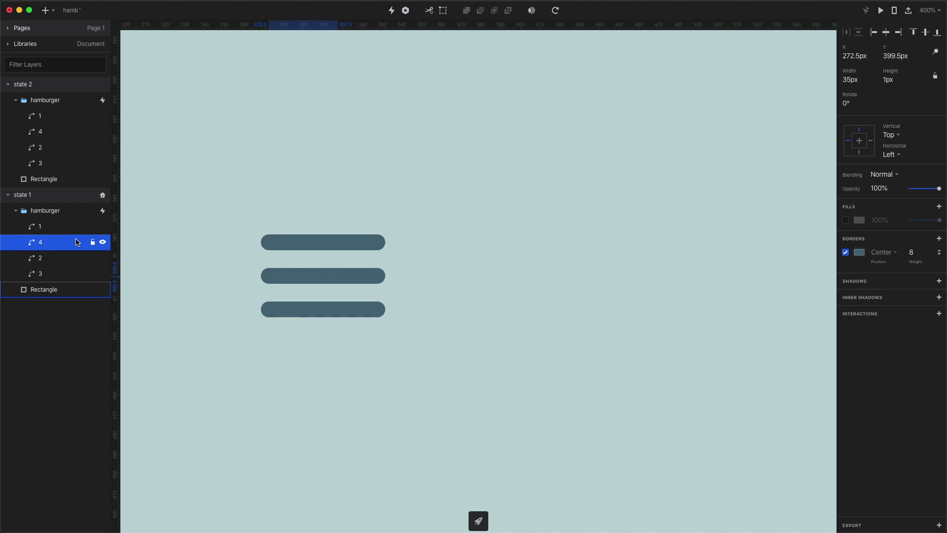
key(Up)
key(Up)
key(Up)
key(Up)
key(Up)
key(Up)
key(Up)
key(super+shift+Left)
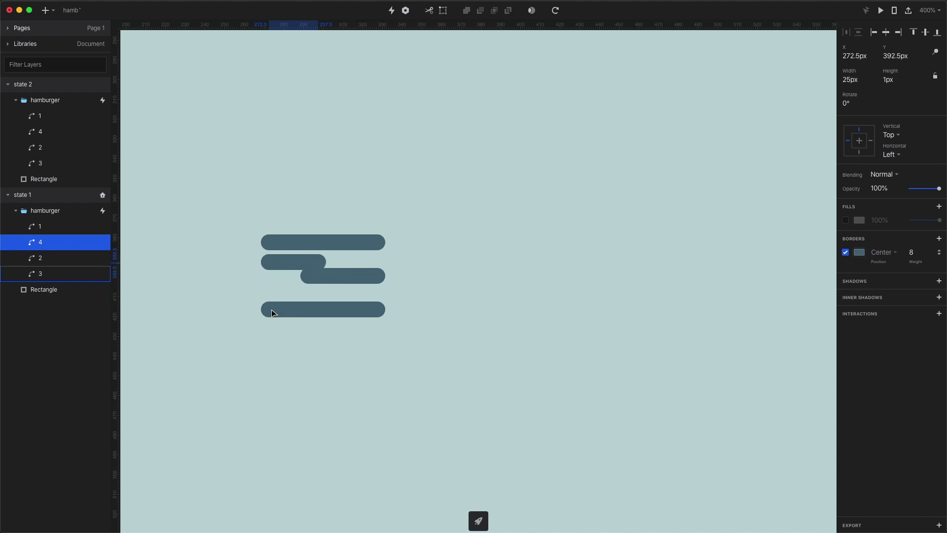
key(super+shift+Right)
key(super+Left)
key(super+Left)
key(super+Left)
- Shorten layers 2 and 4 to 27px and set them end to end on the middle row
click(342, 277)
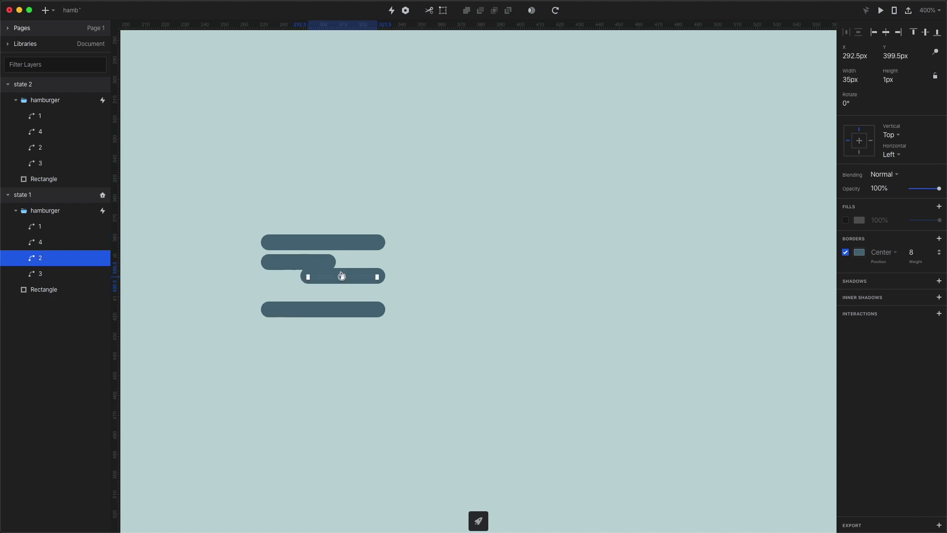
key(super+Left)
key(super+Left)
key(super+Left)
key(super+Left)
key(super+Left)
key(super+Left)
key(super+Left)
key(Right)
key(Right)
key(Right)
key(Right)
key(Right)
key(Right)
key(Right)
key(Right)
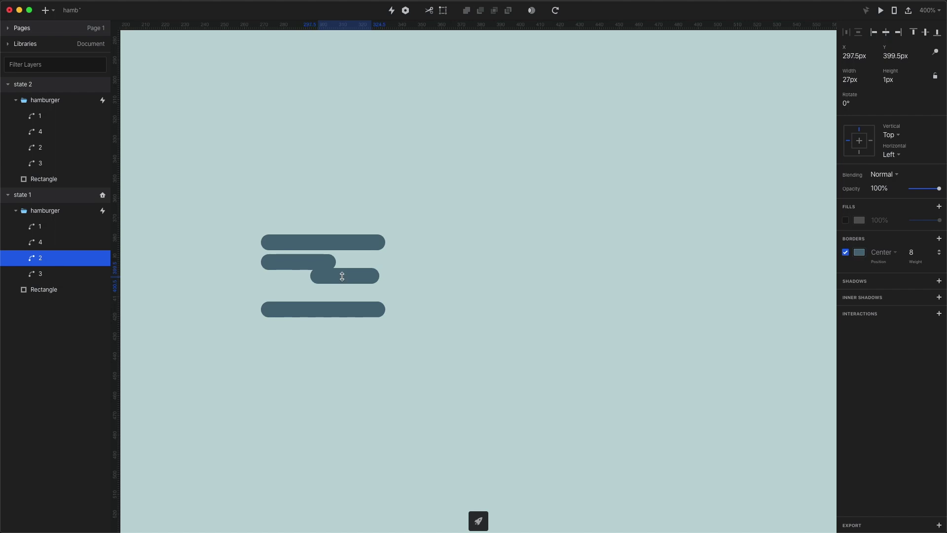
click(308, 261)
key(super+Left)
key(super+Left)
key(super+Left)
key(Down)
key(Down)
key(Down)
key(Down)
key(Down)
key(Down)
key(Down)
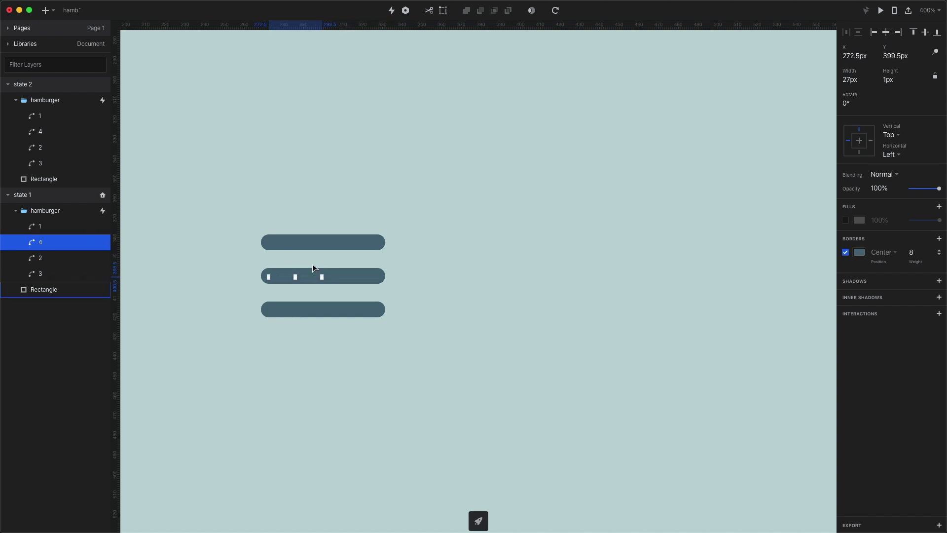
- Preview the prototype, toggling repeatedly between the teal hamburger and the pink red X
key(super+p)
click(555, 324)
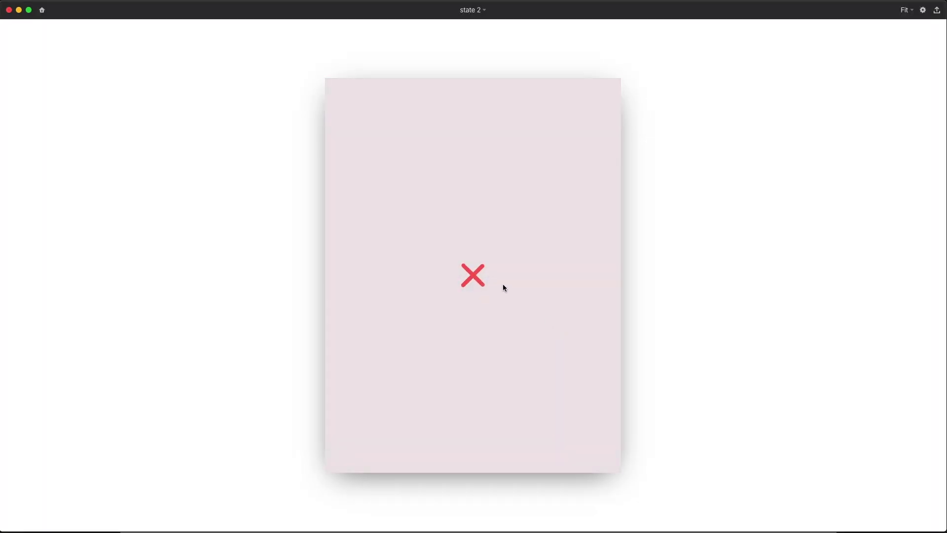
click(478, 279)
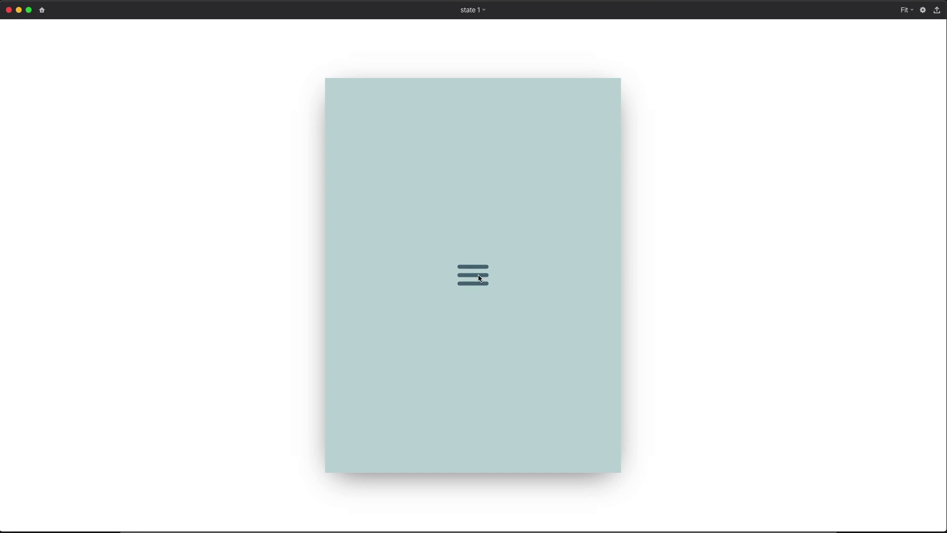
click(480, 279)
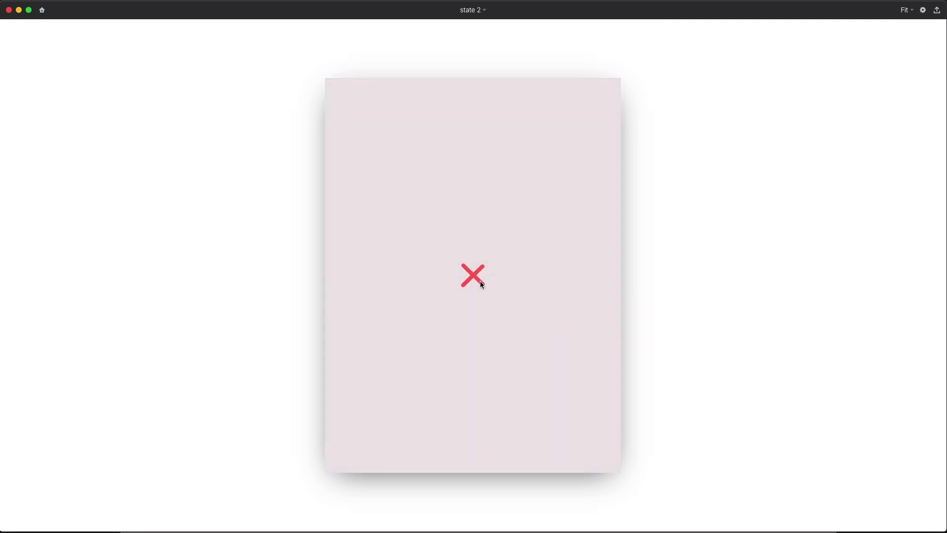
click(482, 284)
click(481, 282)
click(507, 305)
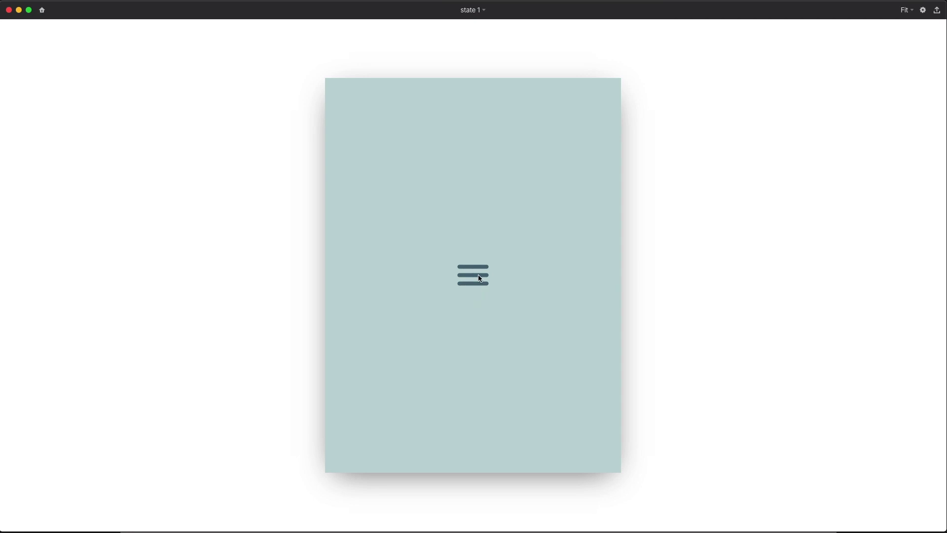
click(556, 325)
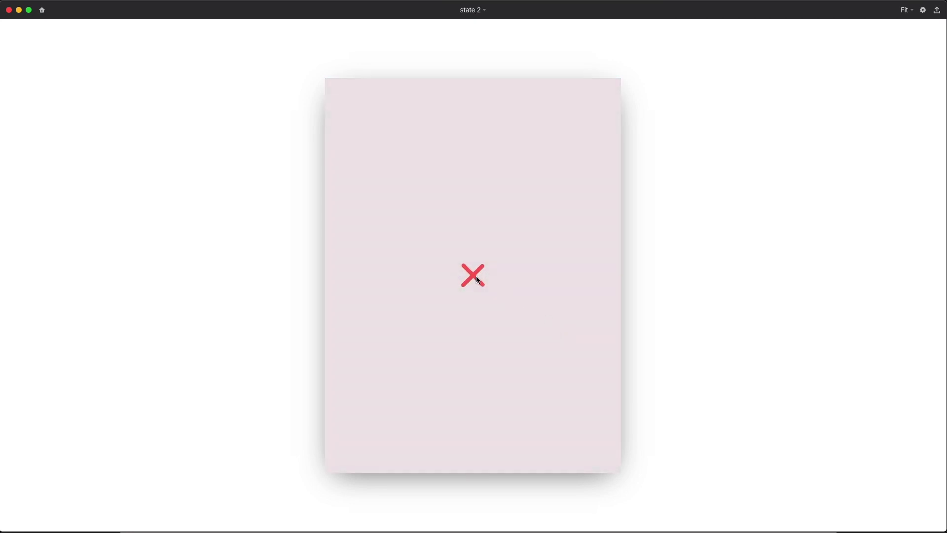
click(507, 305)
click(480, 277)
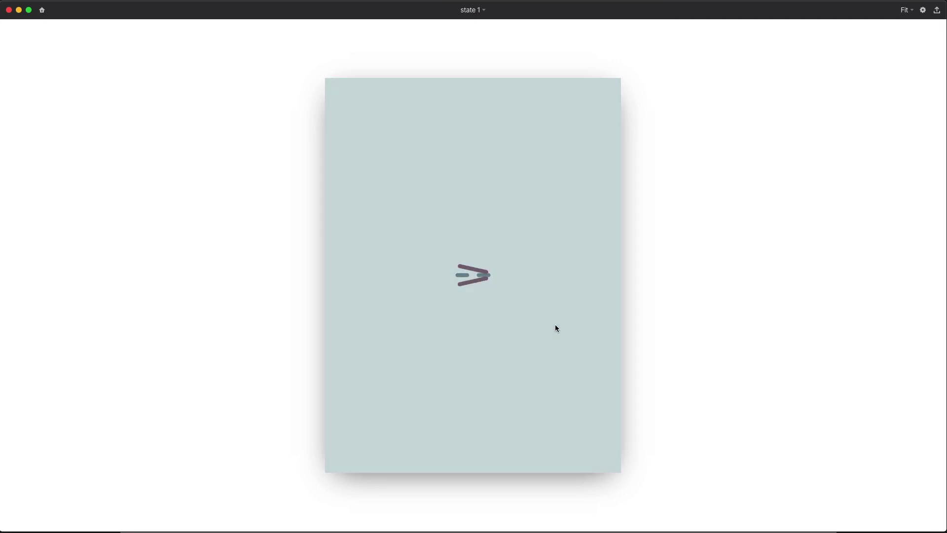
click(506, 306)
click(480, 277)
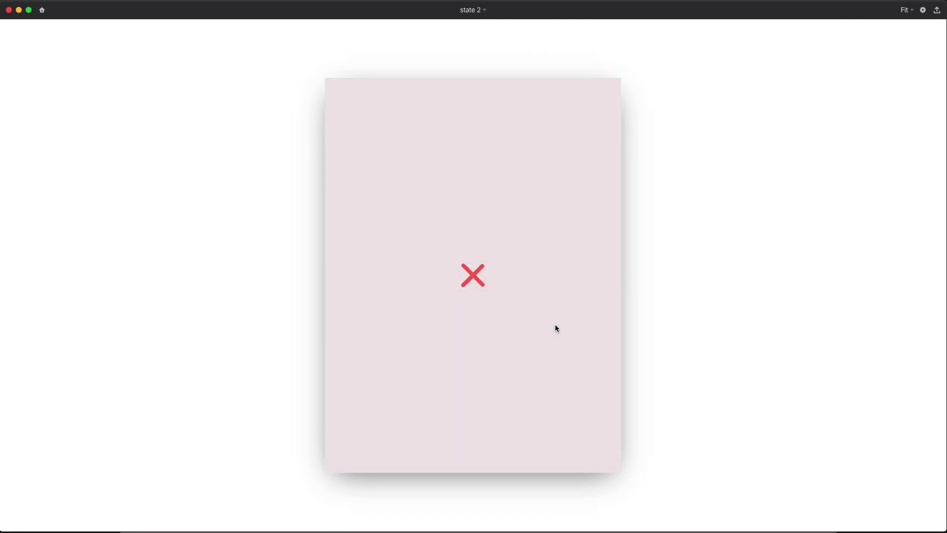
click(505, 304)
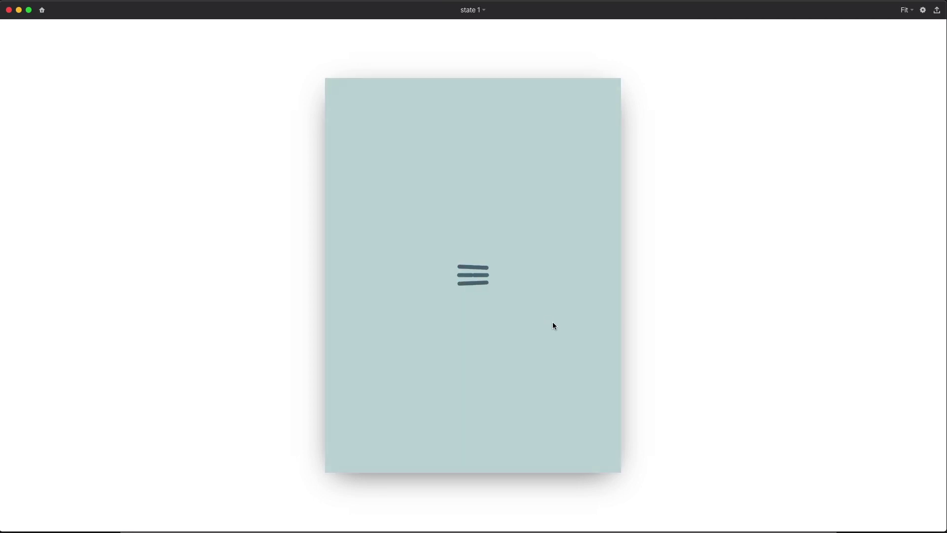
click(554, 322)
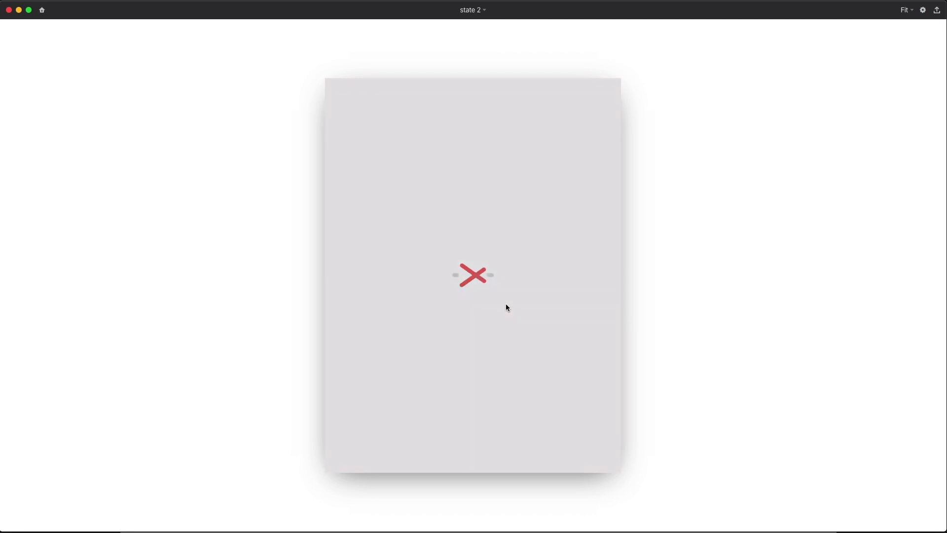
click(555, 324)
click(478, 280)
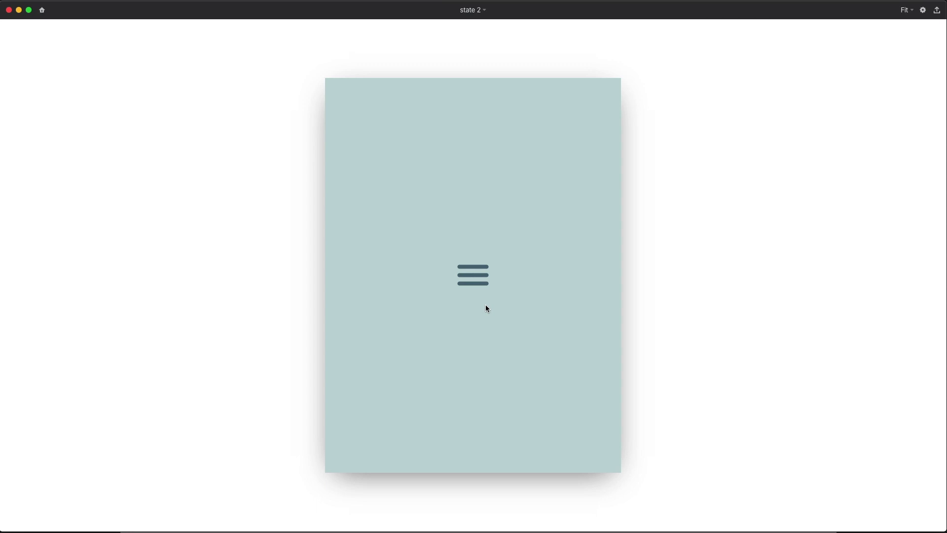
click(481, 278)
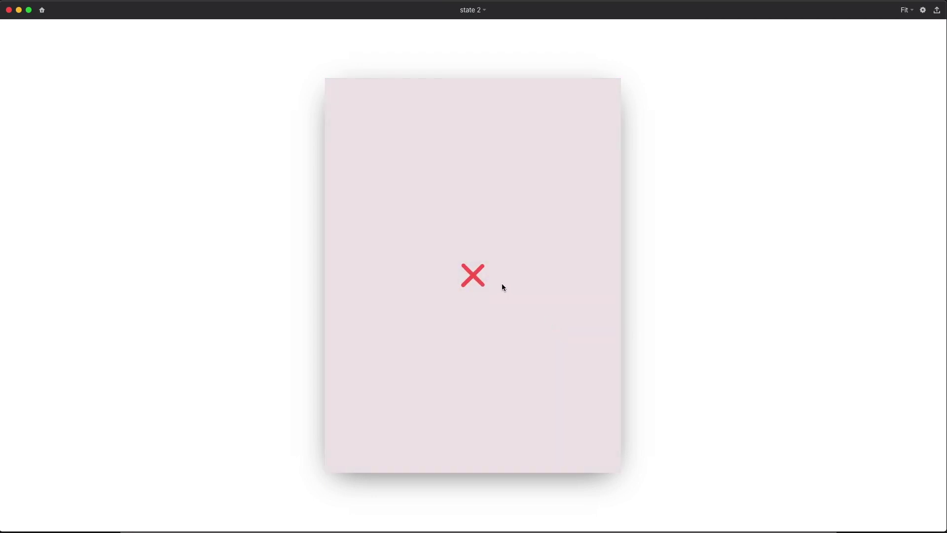
click(477, 280)
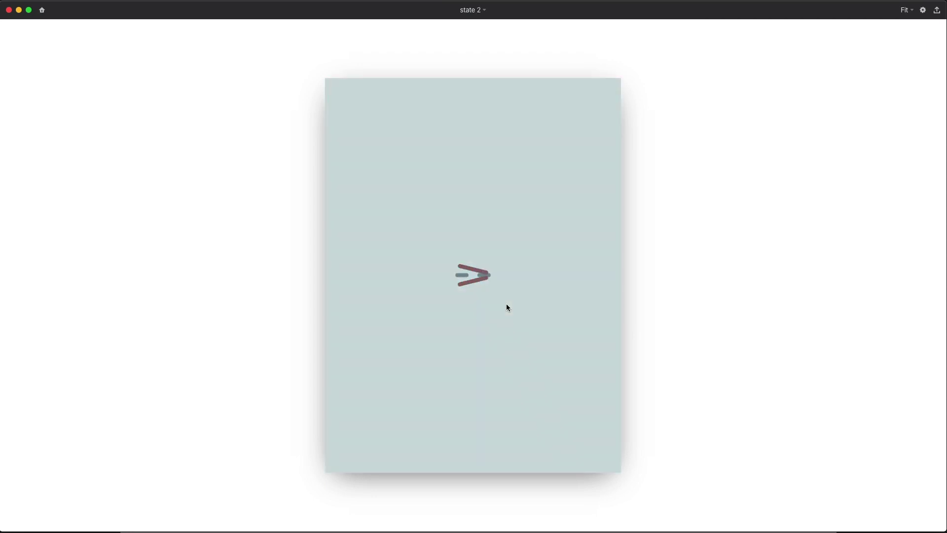
click(480, 278)
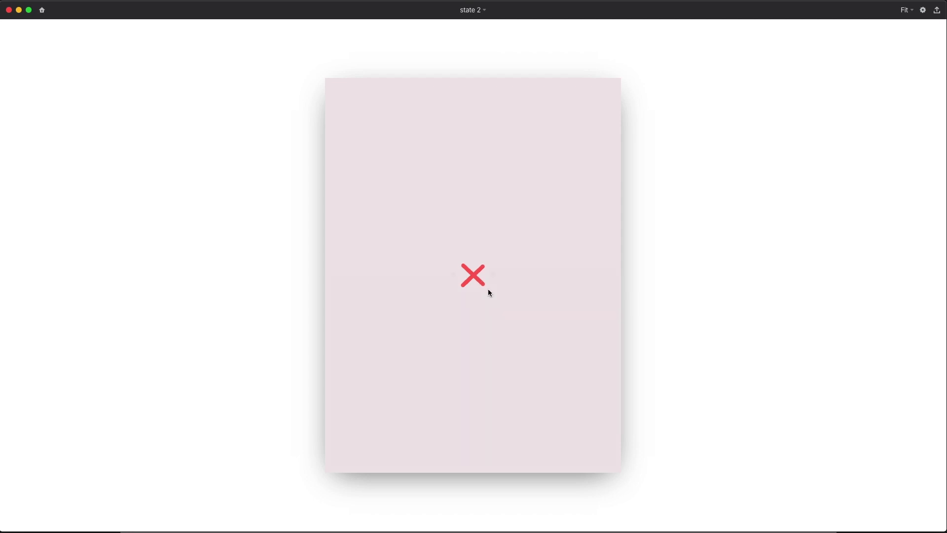